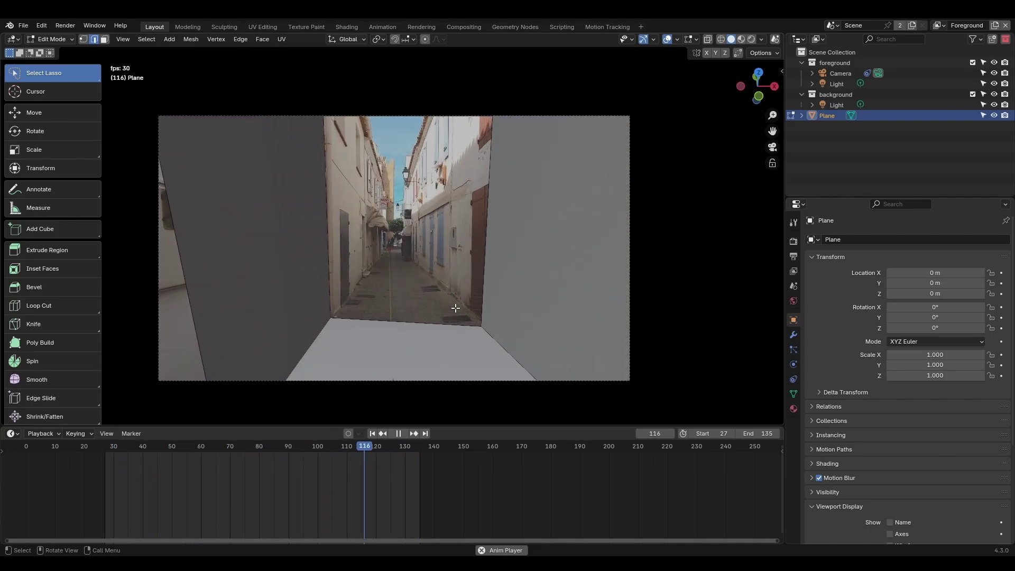
Stop playback of the finished alley composite
key("space")
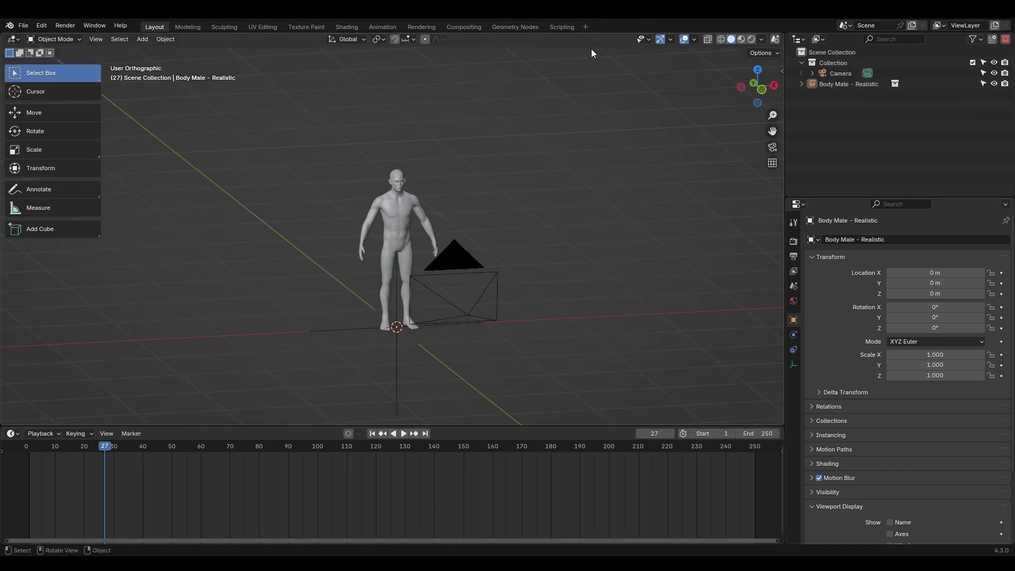
Add a Motion Tracking workspace, prefetch the alley clip's frames and go to frame 120
left_click(586, 27)
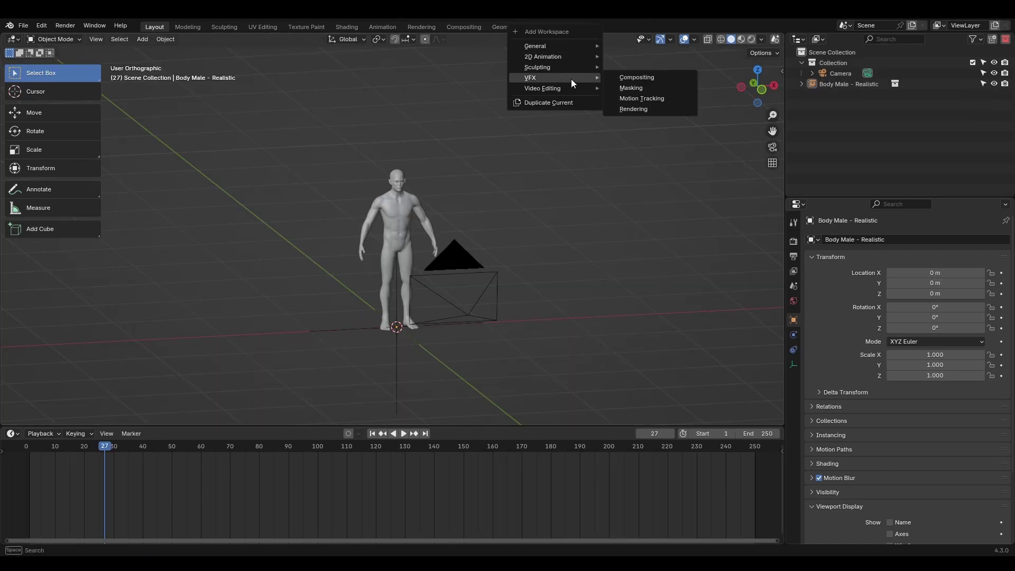
left_click(634, 100)
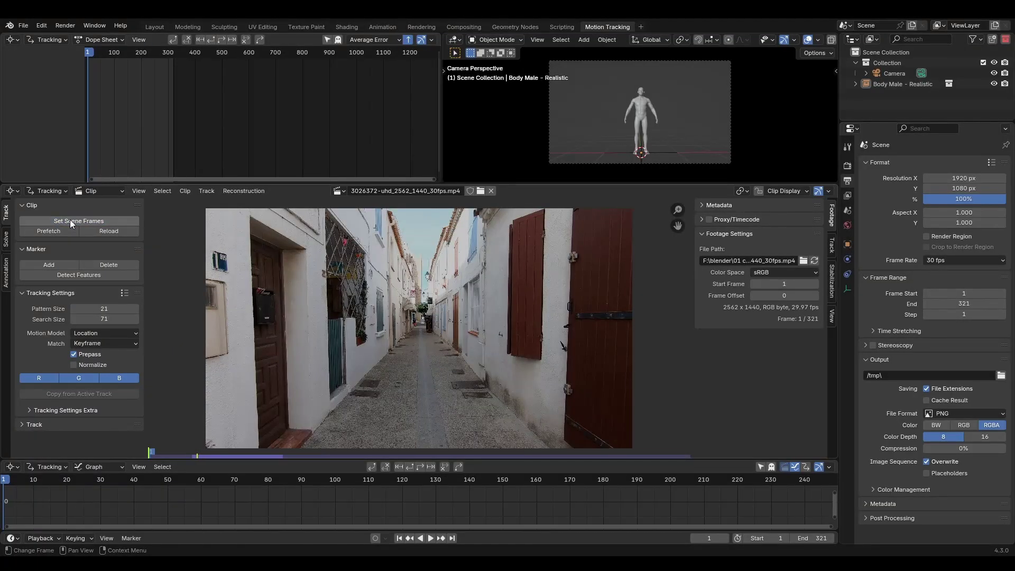
left_click(64, 233)
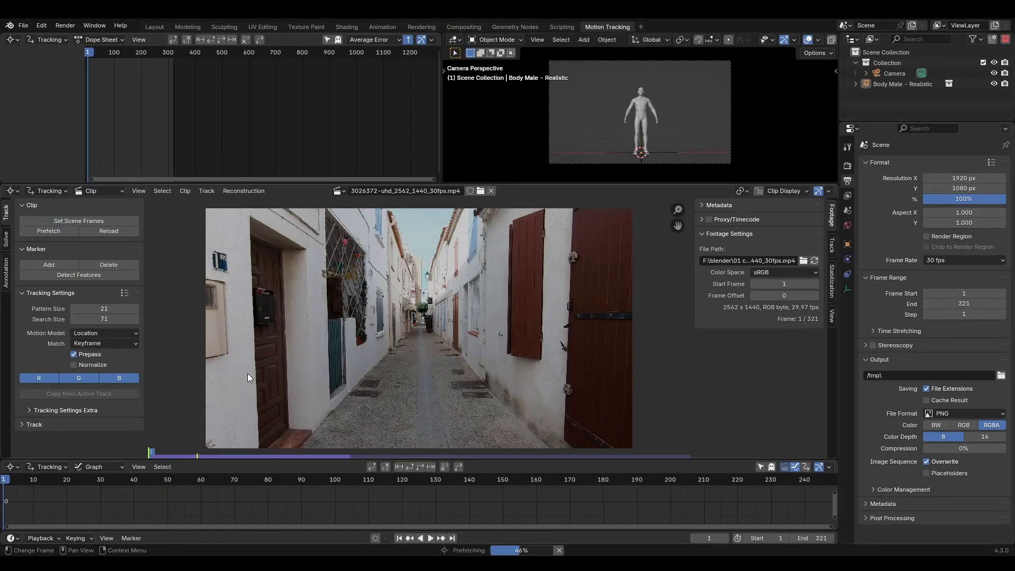
left_click(427, 481)
left_click_drag(428, 481, 403, 480)
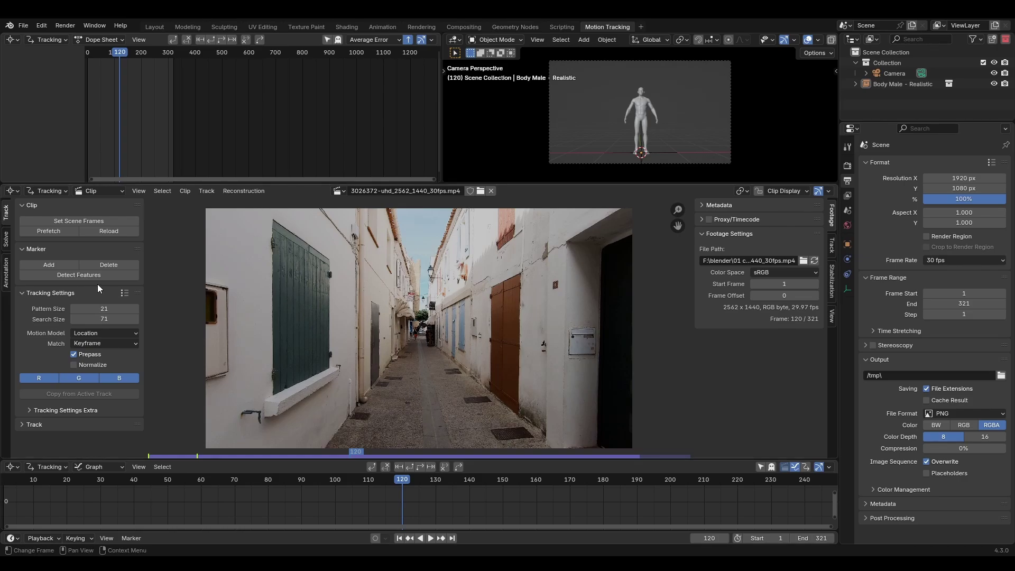
Switch the tracking motion model to Affine, leaving search size at 71
left_click(128, 321)
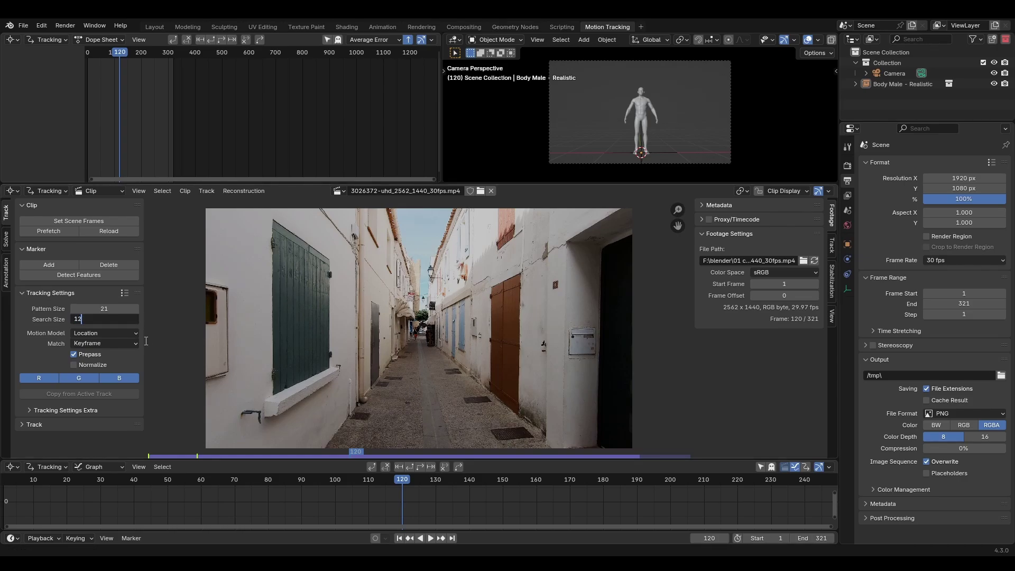
key("Escape")
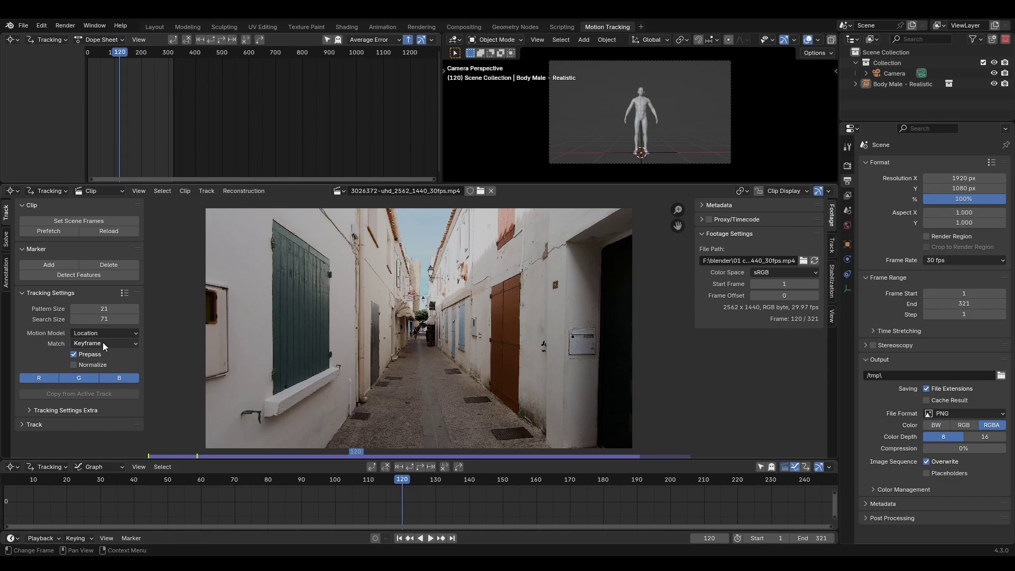
left_click(106, 332)
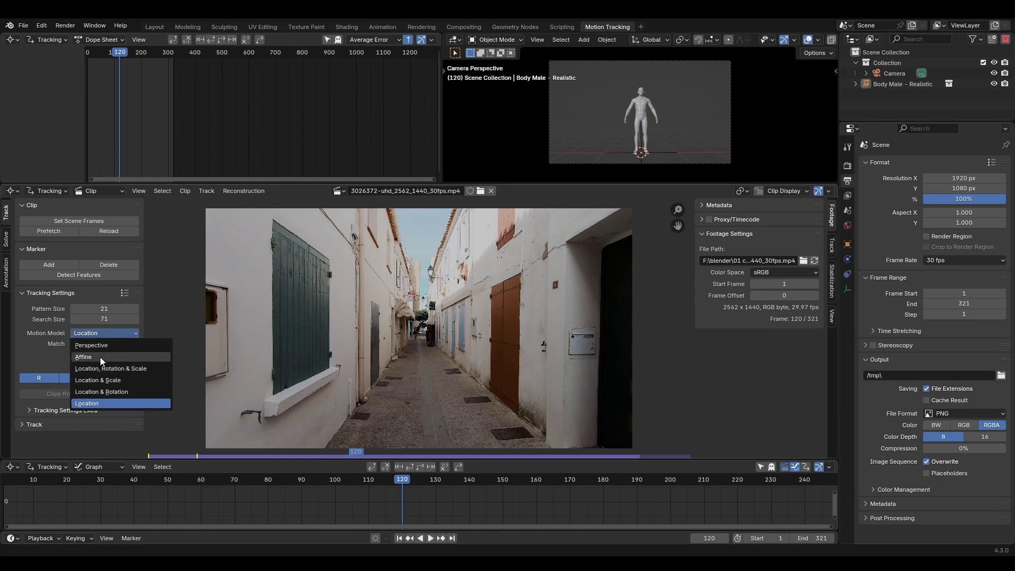
left_click(99, 356)
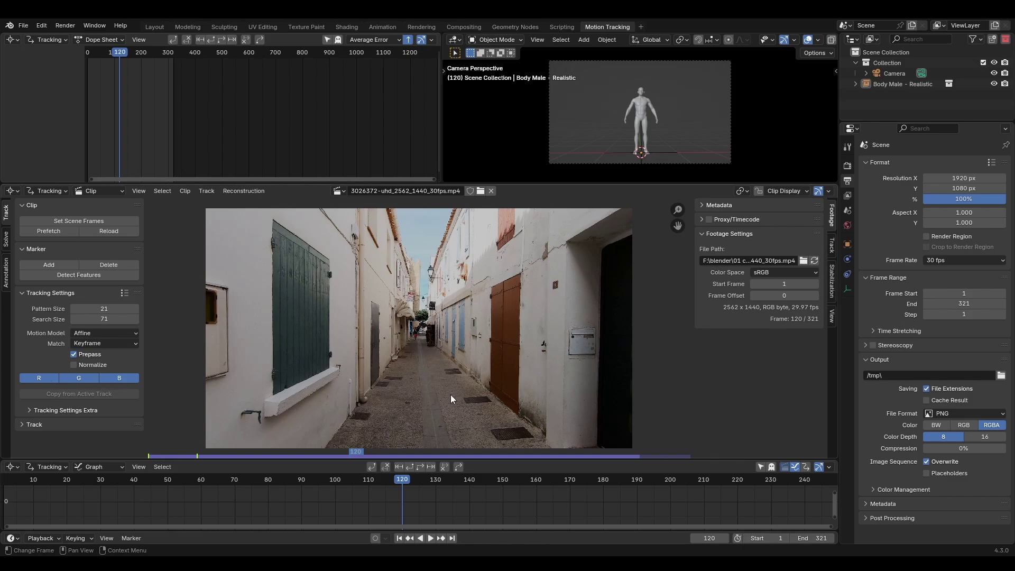
Place markers on the dark and brown wall marks, shrinking the second marker's pattern box
scroll(367, 313, "up", 8)
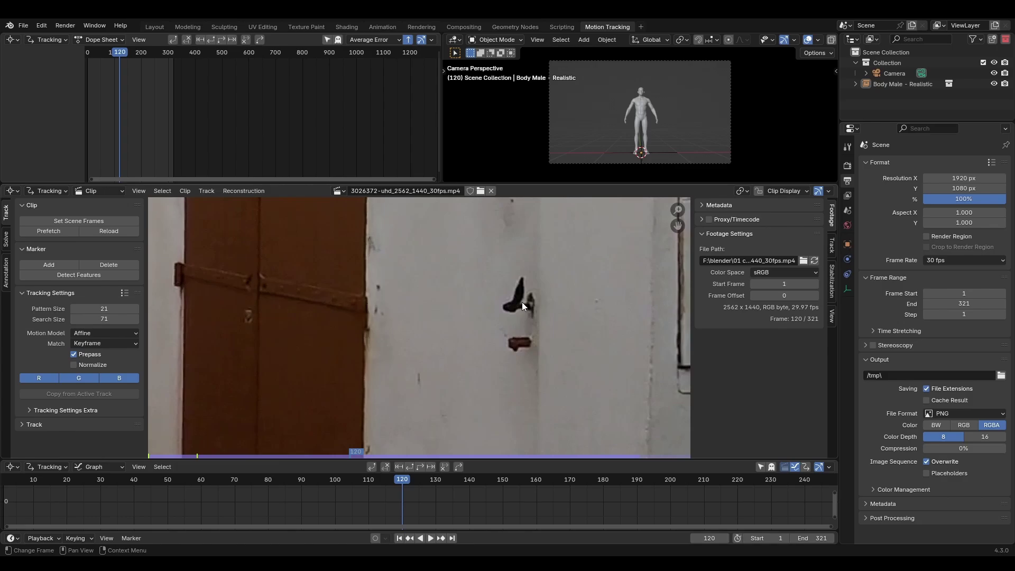
left_click(521, 297, "ctrl")
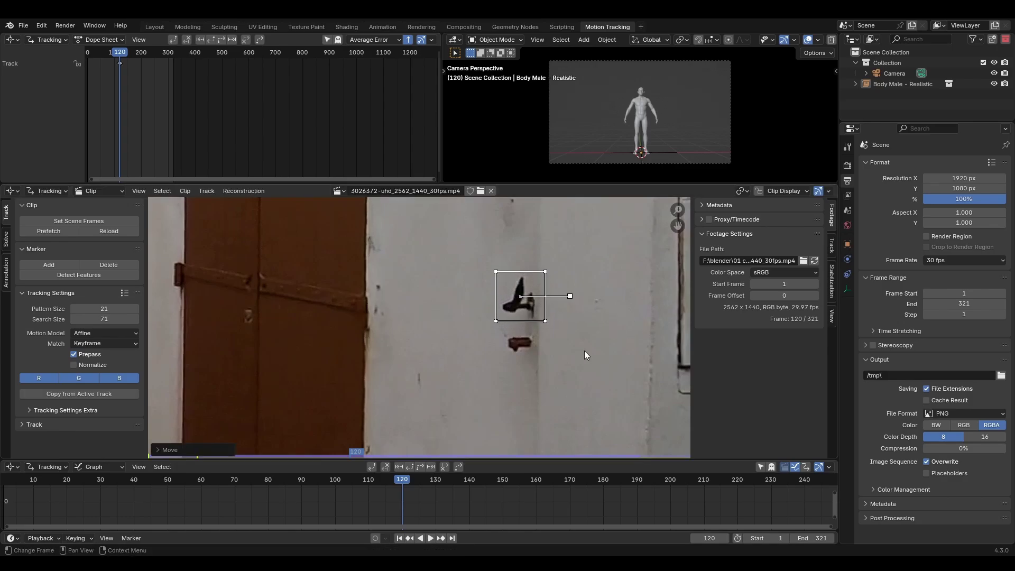
left_click(519, 342, "ctrl")
key("s")
left_click(554, 372)
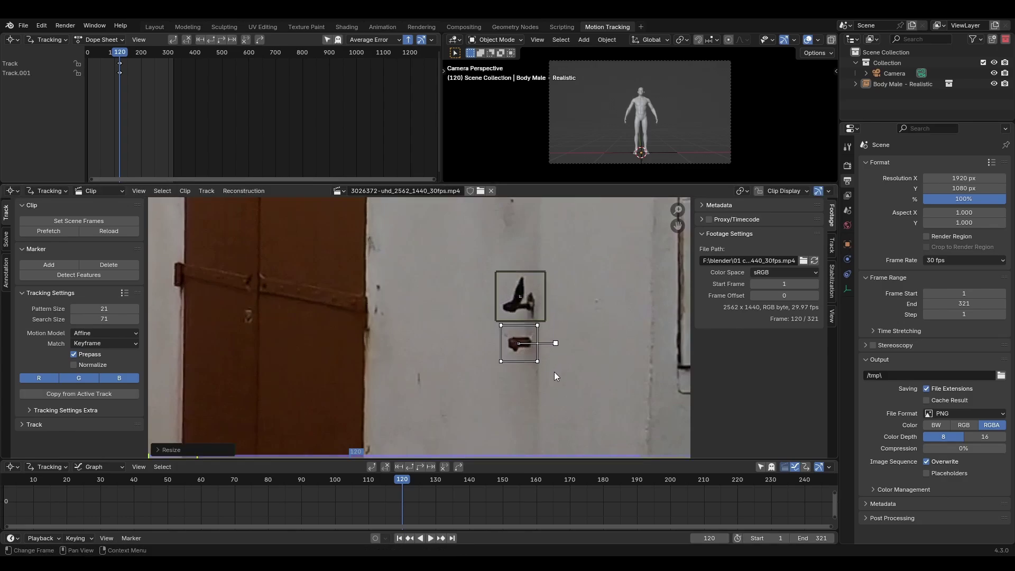
Squash the marker's pattern box vertically and narrow it horizontally to fit the mark
scroll(534, 365, "up", 4)
key("s")
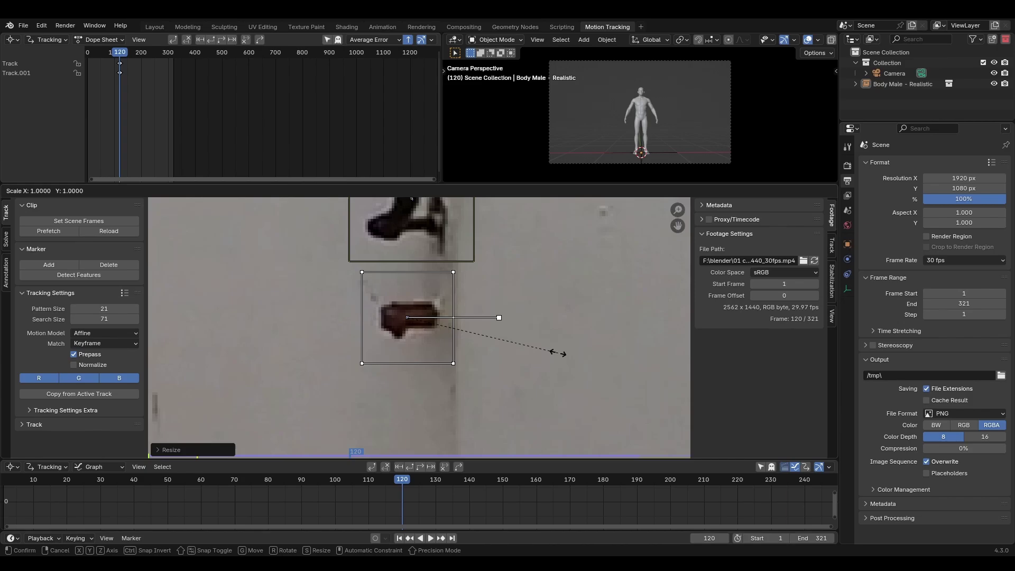
key("y")
left_click(492, 341)
key("s")
key("x")
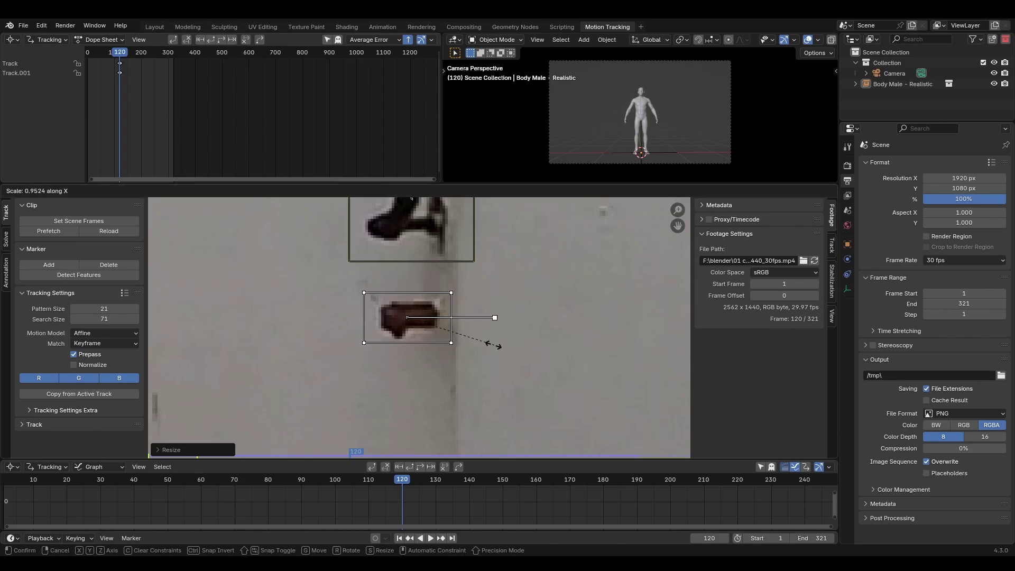
middle_click_drag(329, 314, 351, 312)
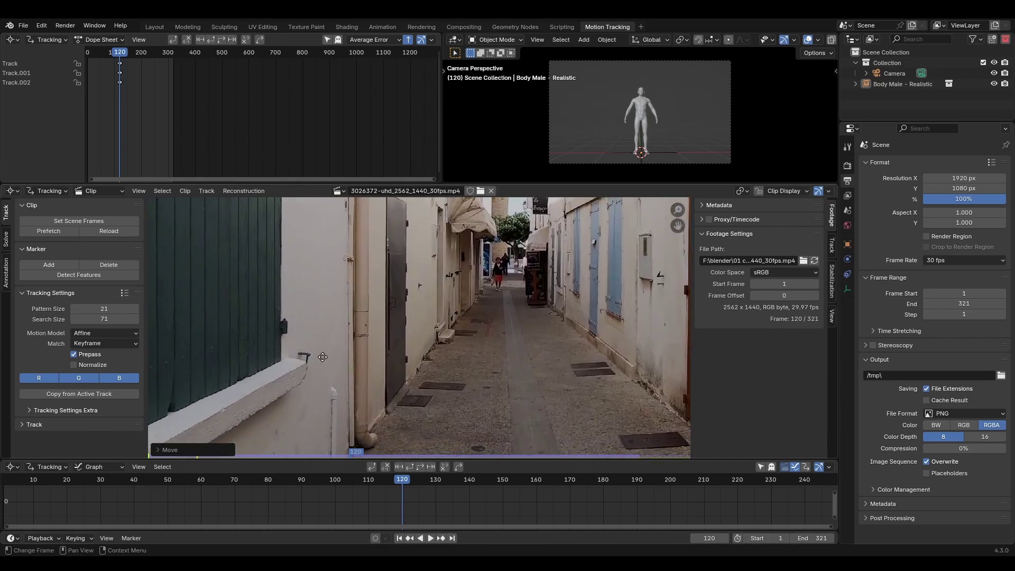
Add a marker on the wall bracket with an enlarged pattern box
scroll(322, 356, "up", 2)
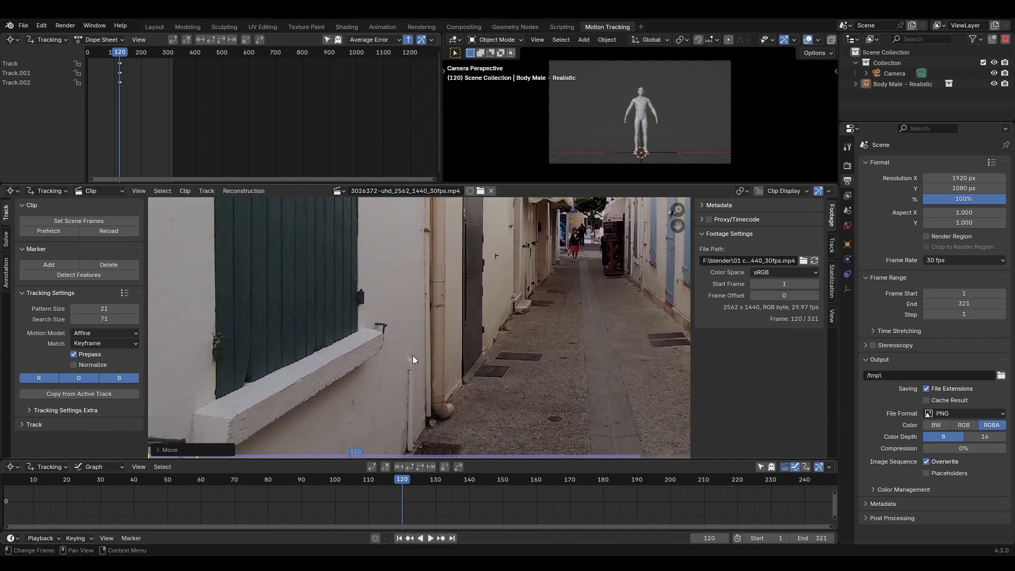
scroll(373, 354, "up", 4)
middle_click_drag(401, 322, 405, 322)
left_click(344, 339, "ctrl")
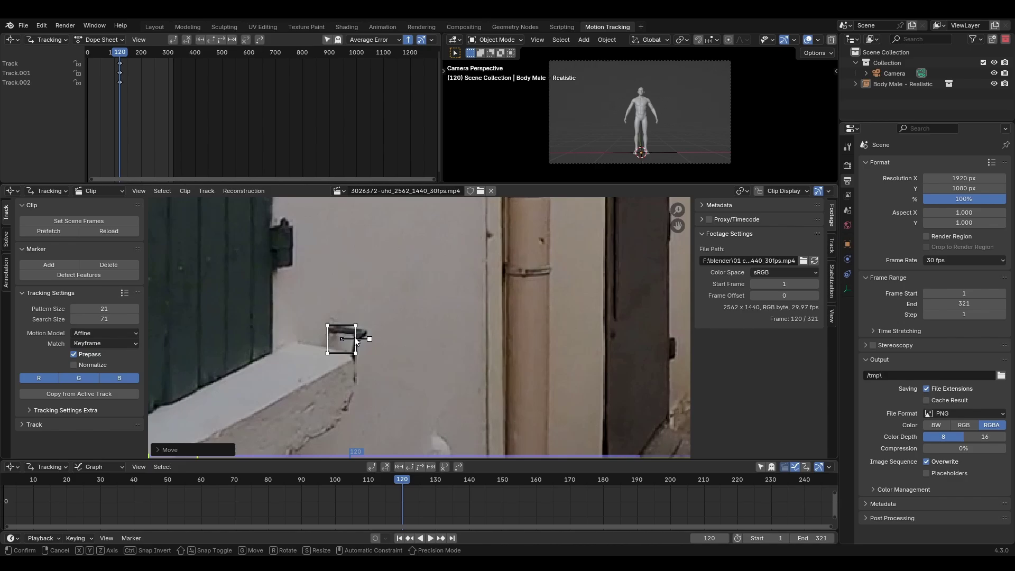
Detect features across frame 120 with a much lower detection threshold, then deselect all markers
key("s")
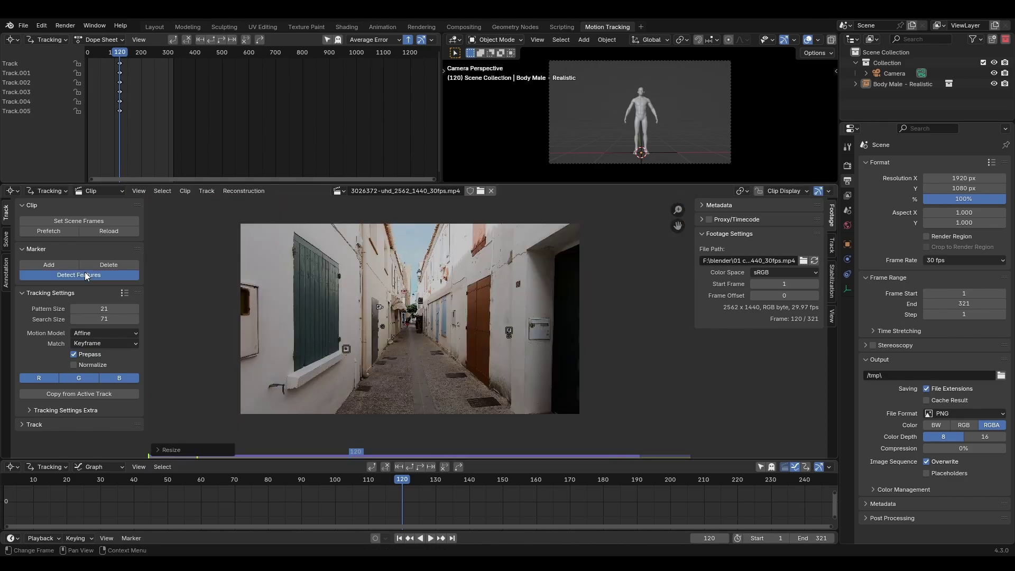
left_click(86, 276)
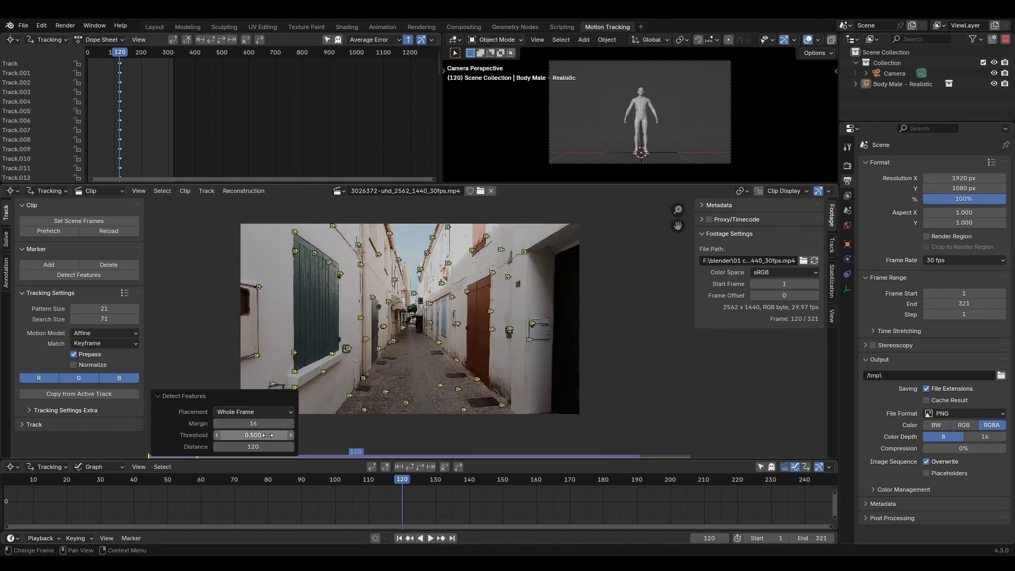
left_click(216, 435)
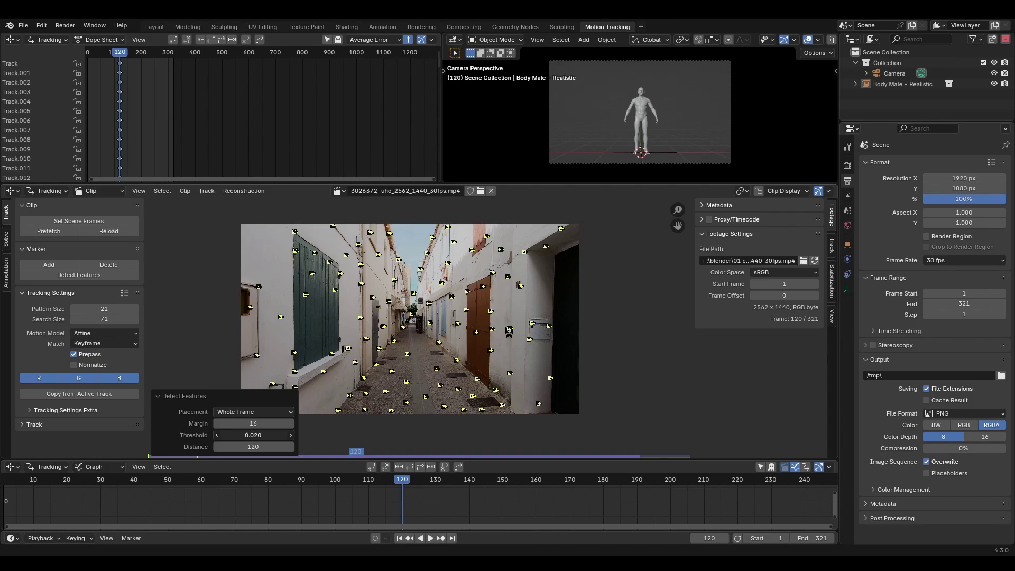
double_click(253, 436)
type("0")
key("Return")
left_click(394, 373)
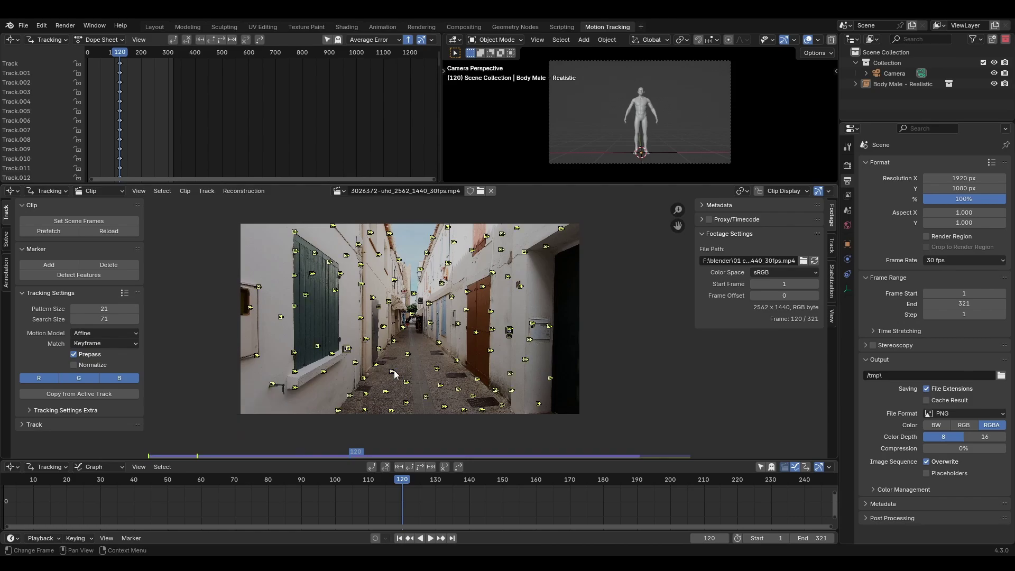
left_click(425, 360)
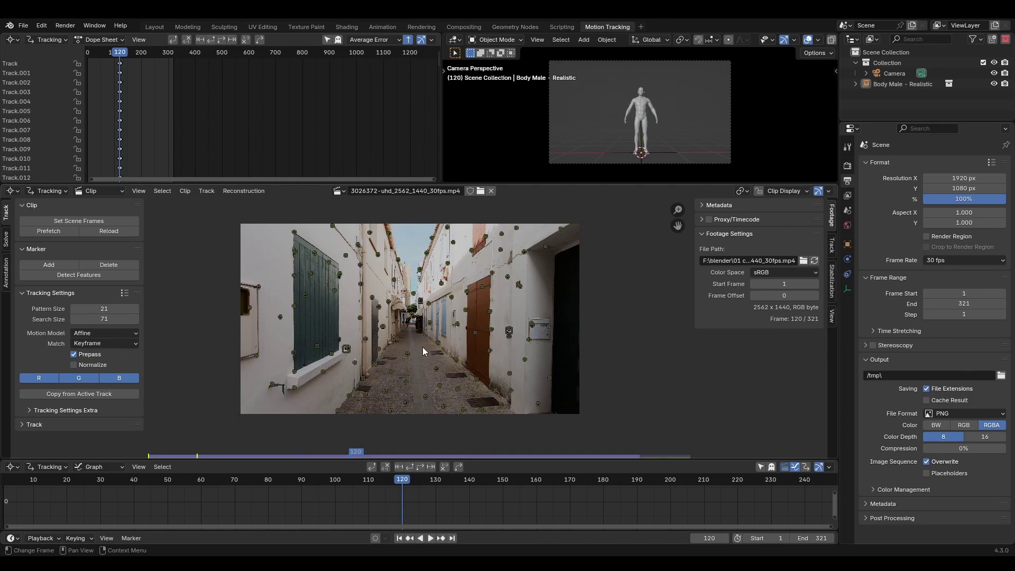
Track all markers forward and backward from frame 120
key("a")
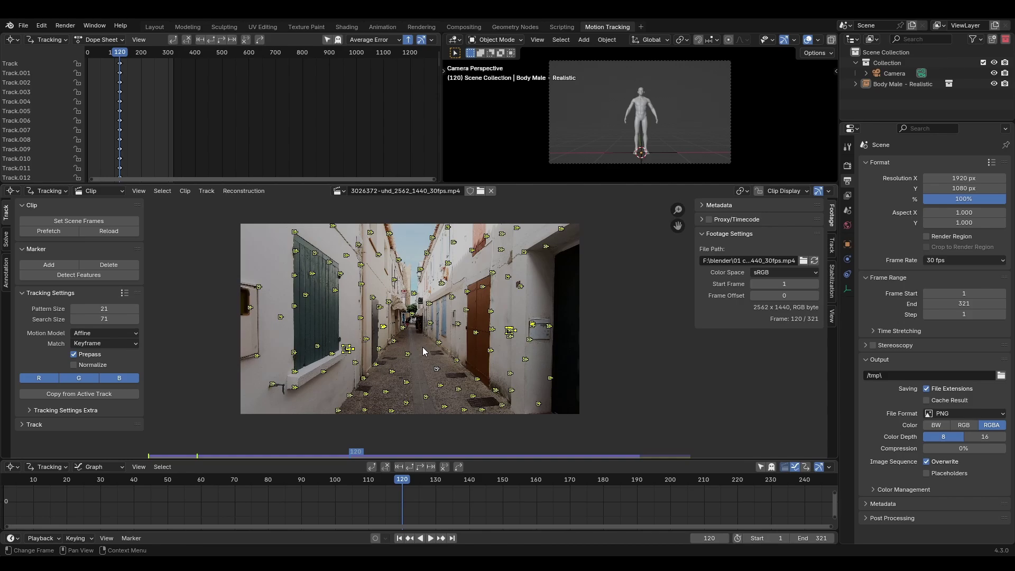
left_click(419, 464)
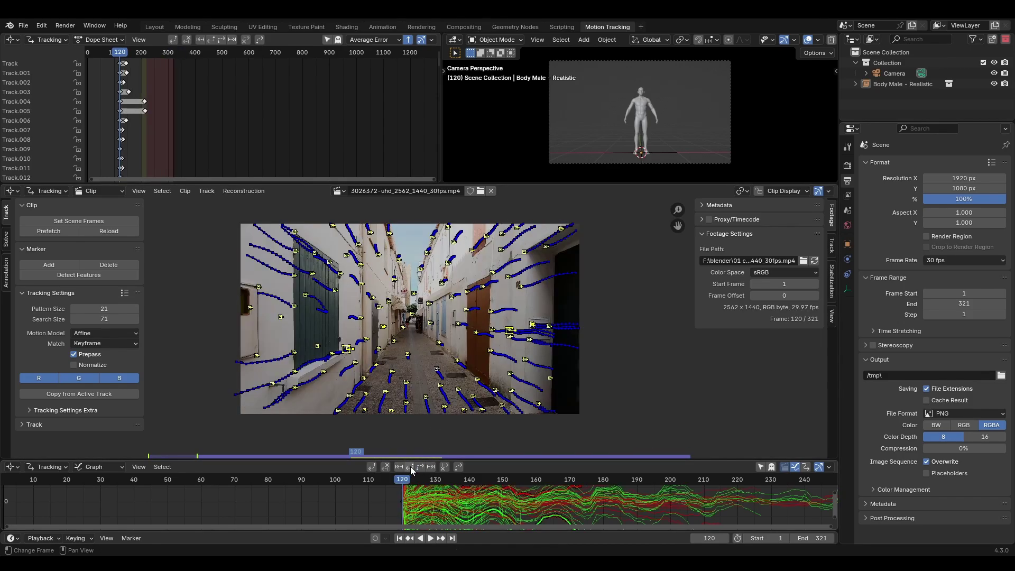
left_click(411, 467)
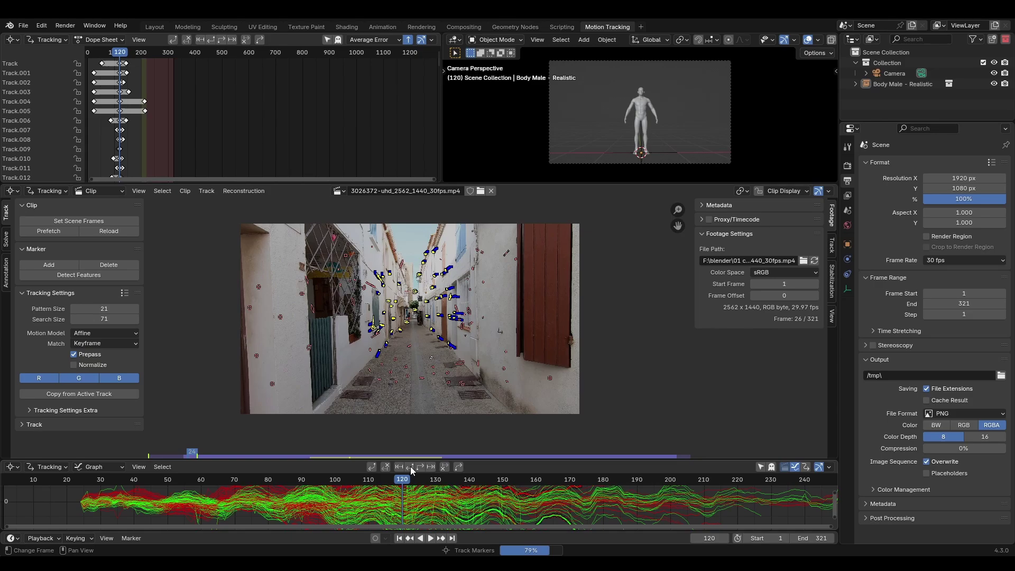
Detect new features at frame 52 and track them forward, continuing from frame 54
left_click(173, 479)
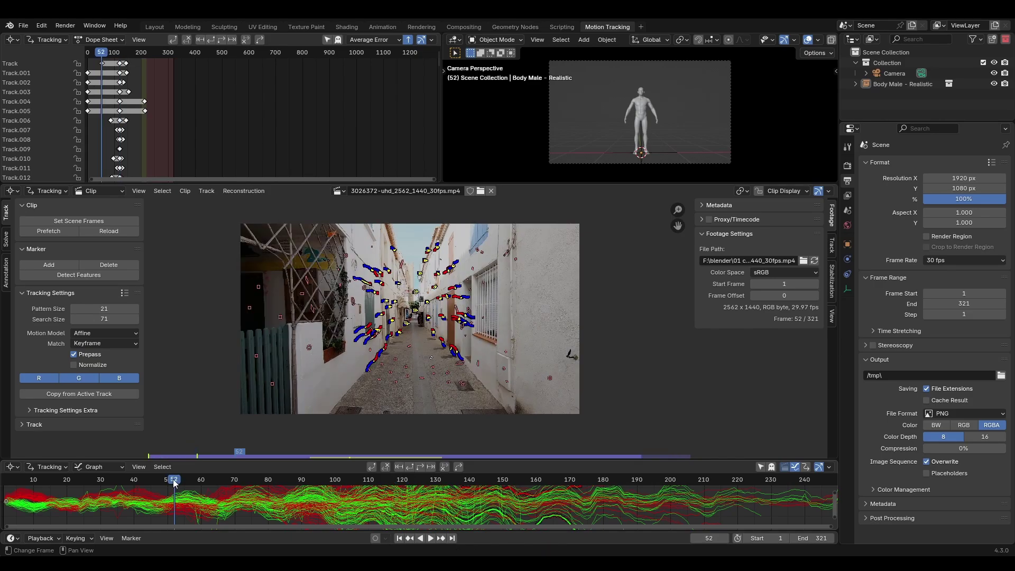
left_click(100, 275)
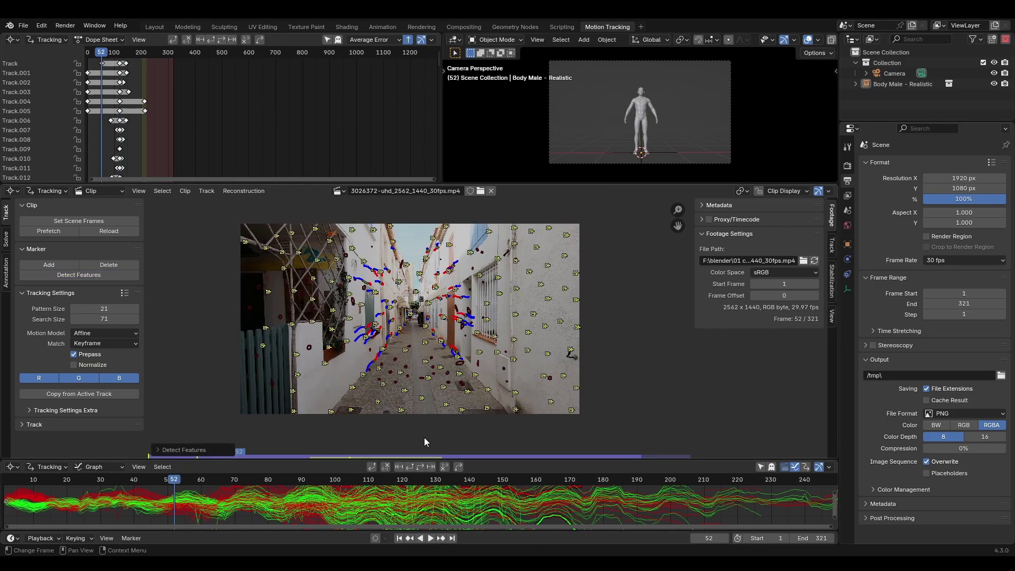
left_click(422, 465)
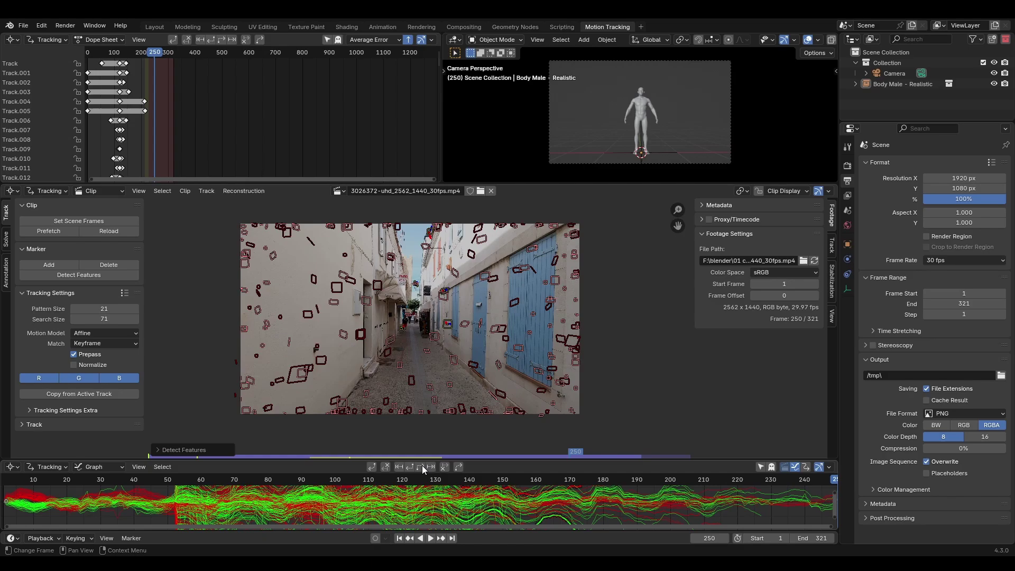
left_click(181, 479)
left_click(408, 468)
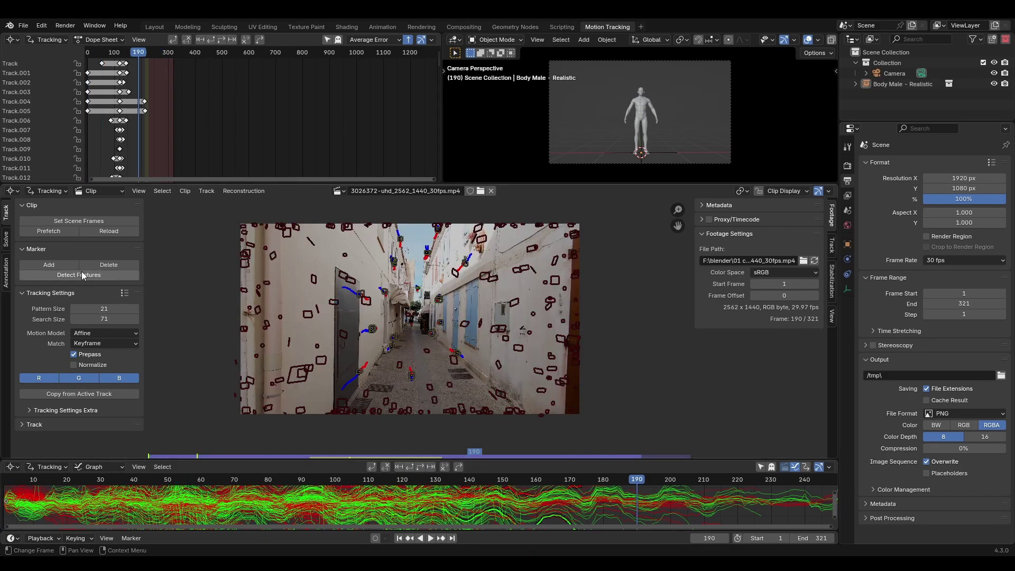
Detect features where tracks were lost, track them forward, then track backward from frame 192
left_click(81, 275)
left_click(429, 469)
left_click(644, 481)
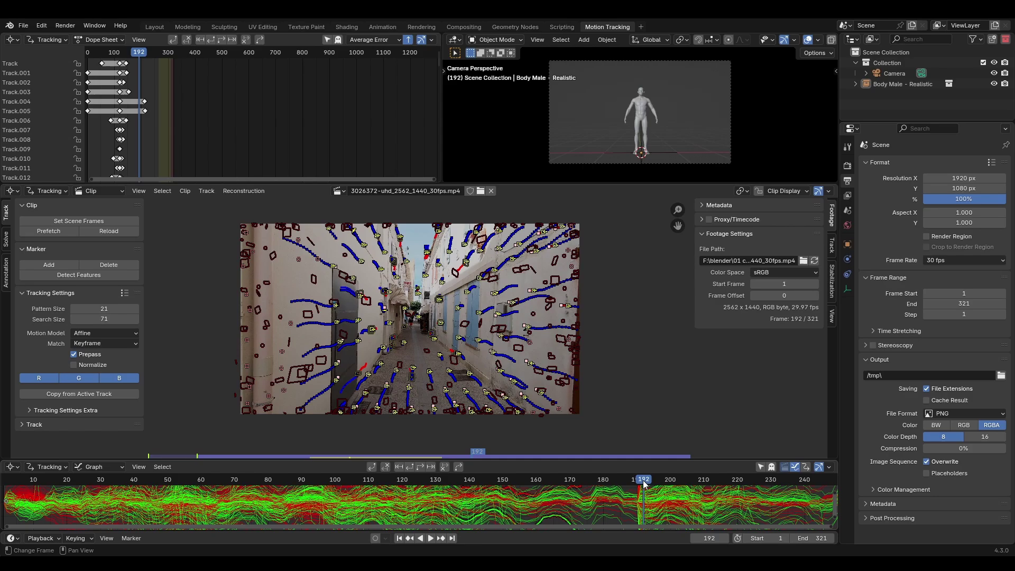
left_click(410, 468)
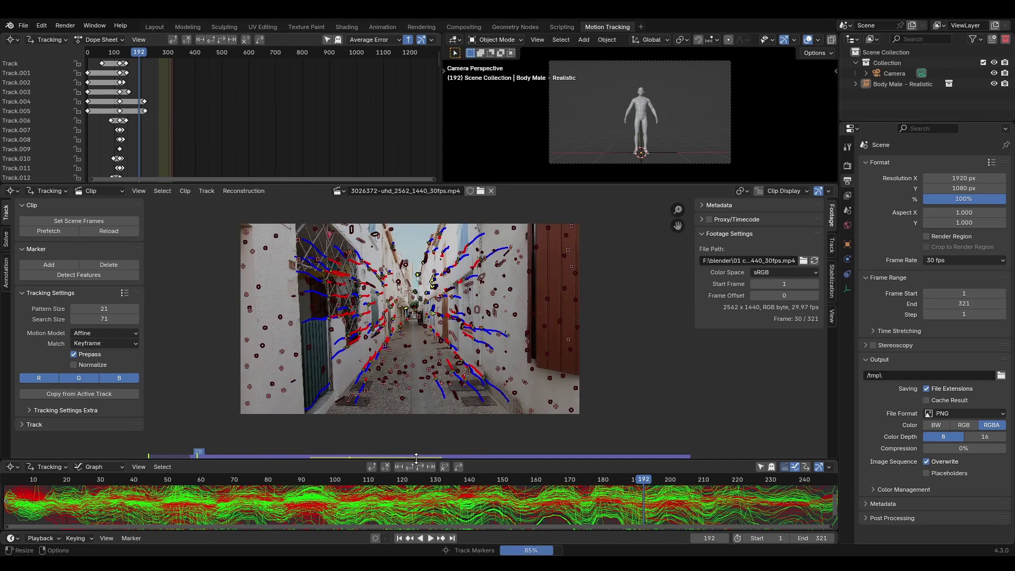
Set solve Keyframe A to 38 and Keyframe B to 184
left_click(6, 240)
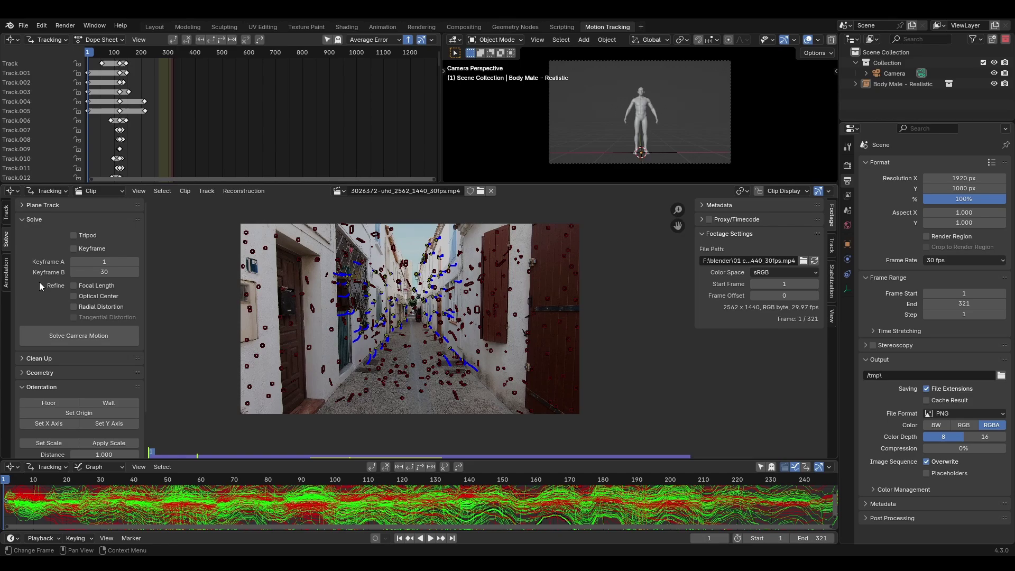
left_click(126, 481)
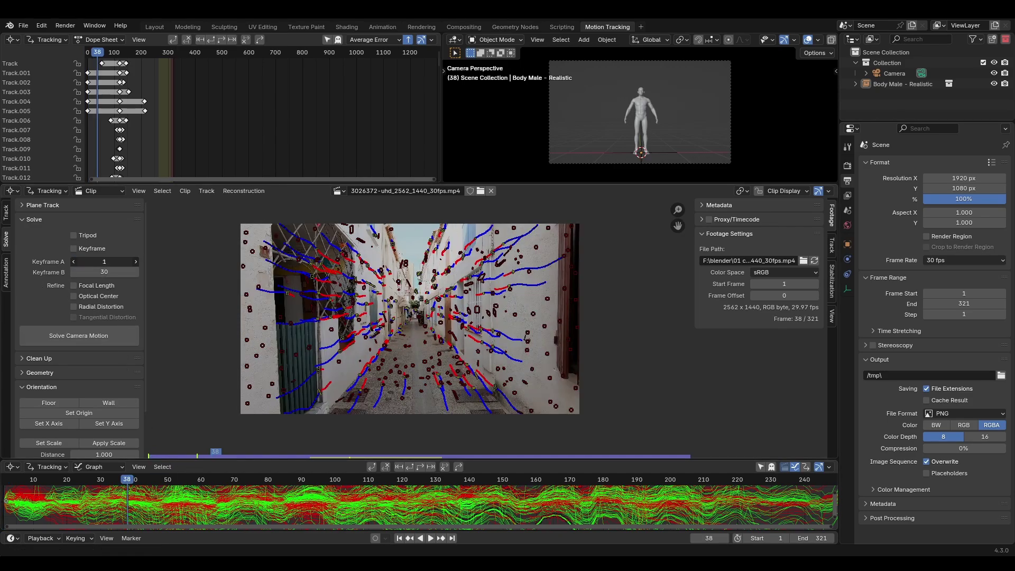
type("38")
key("Return")
left_click(616, 482)
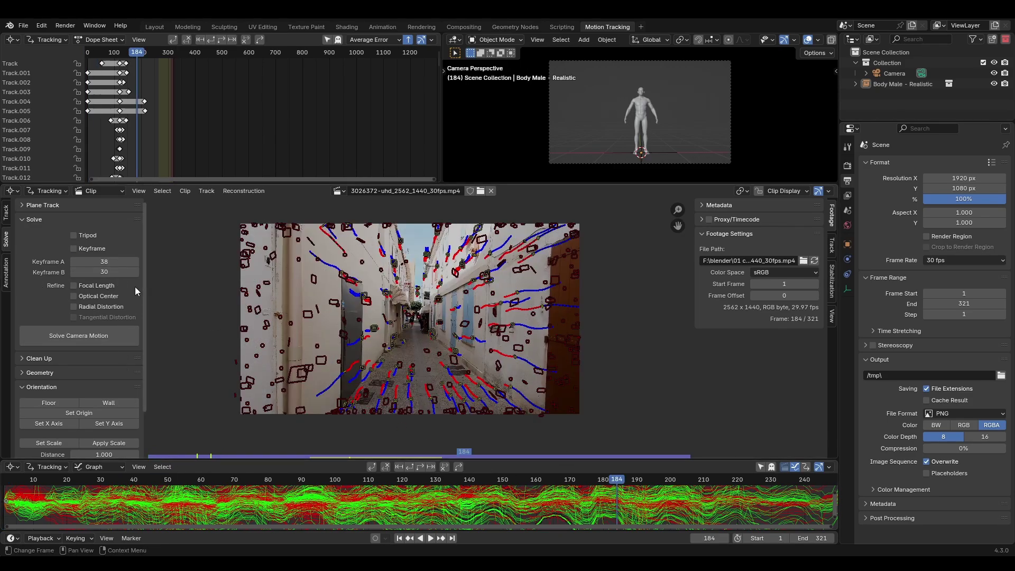
double_click(124, 273)
key("Return")
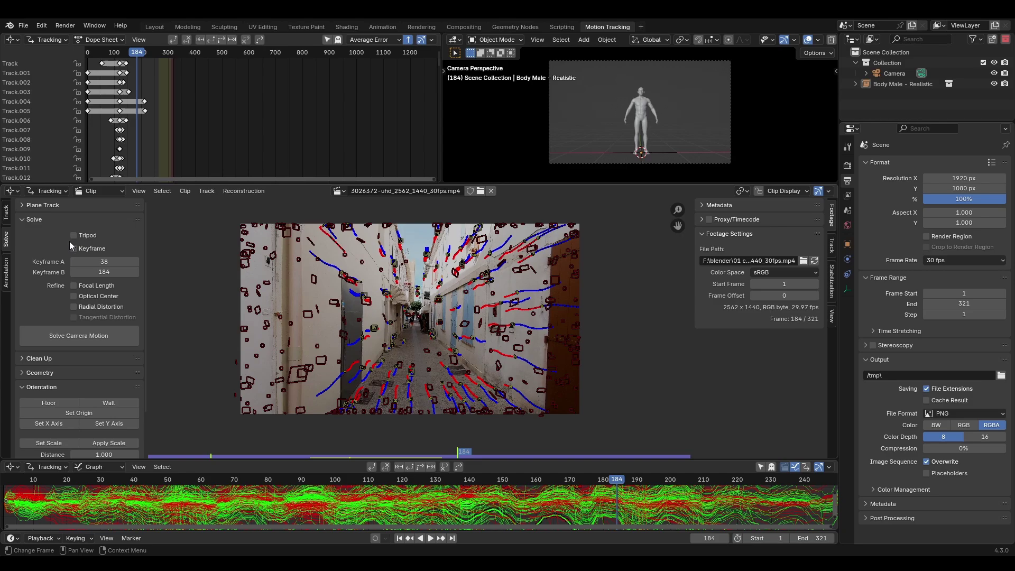
Keep automatic keyframes off and refine optical center and radial distortion in the solve
left_click(74, 248)
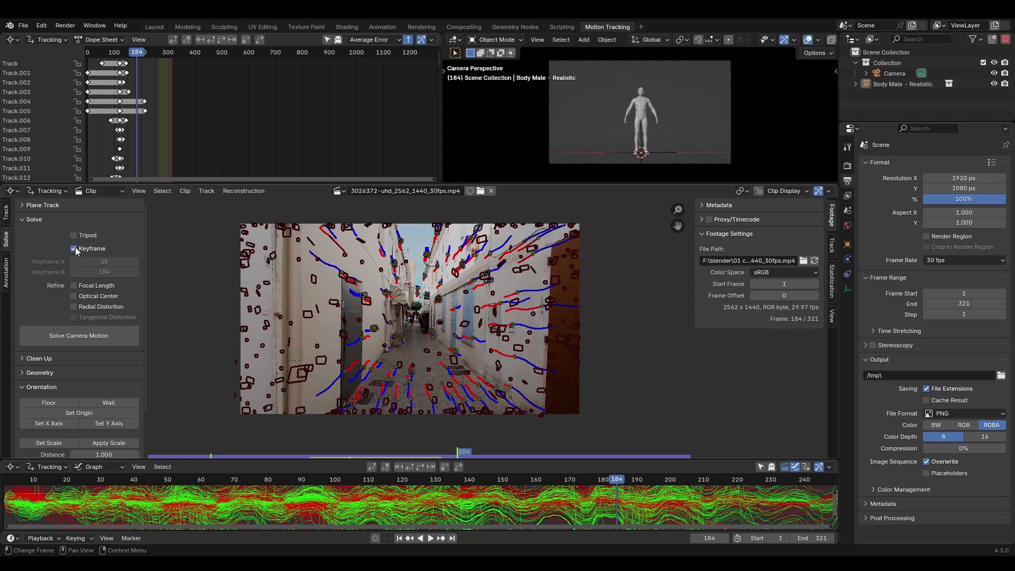
left_click(74, 249)
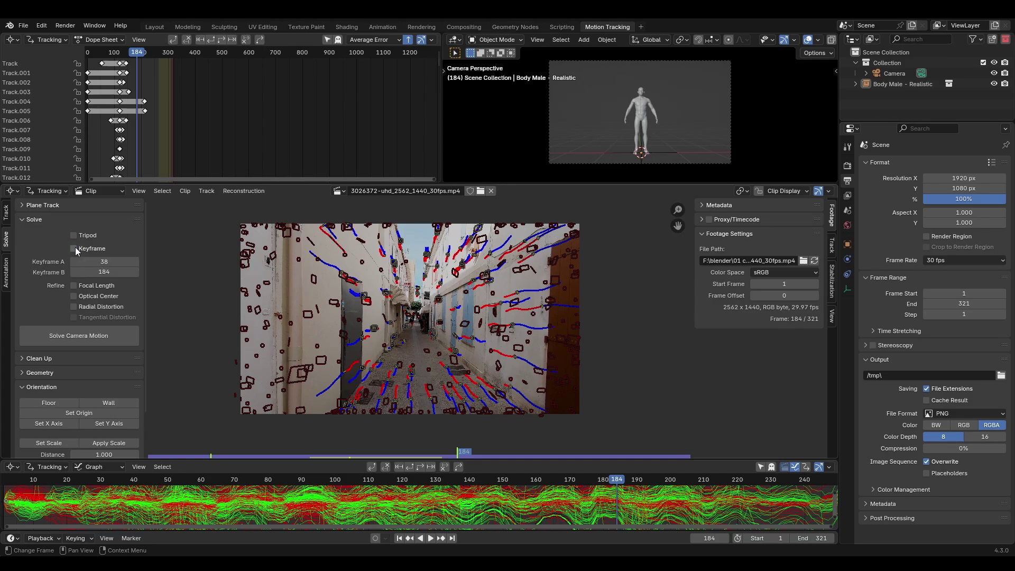
left_click(74, 296)
left_click(74, 307)
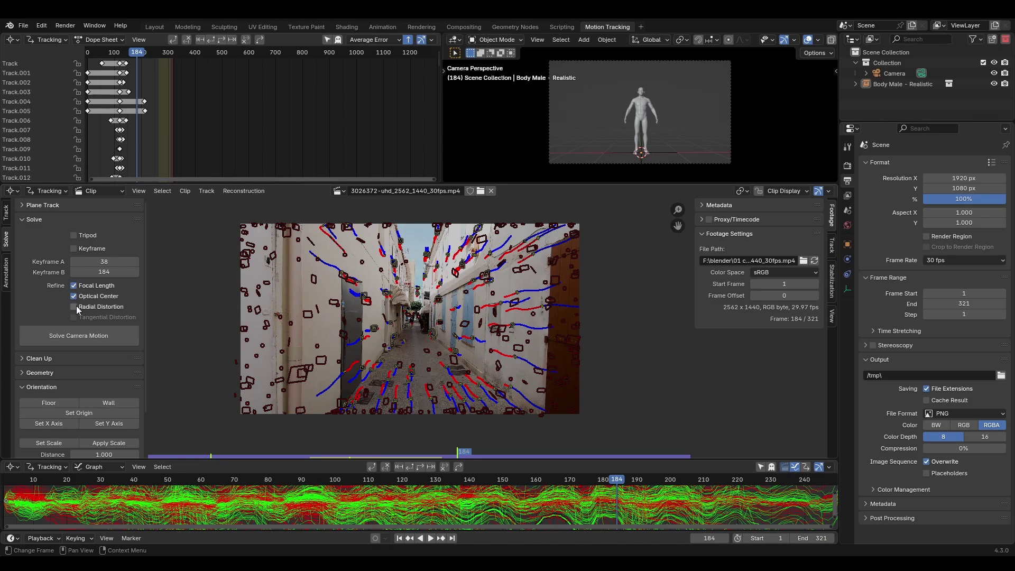
Solve the camera motion and enlarge the Graph editor to inspect per-track error curves
left_click(103, 342)
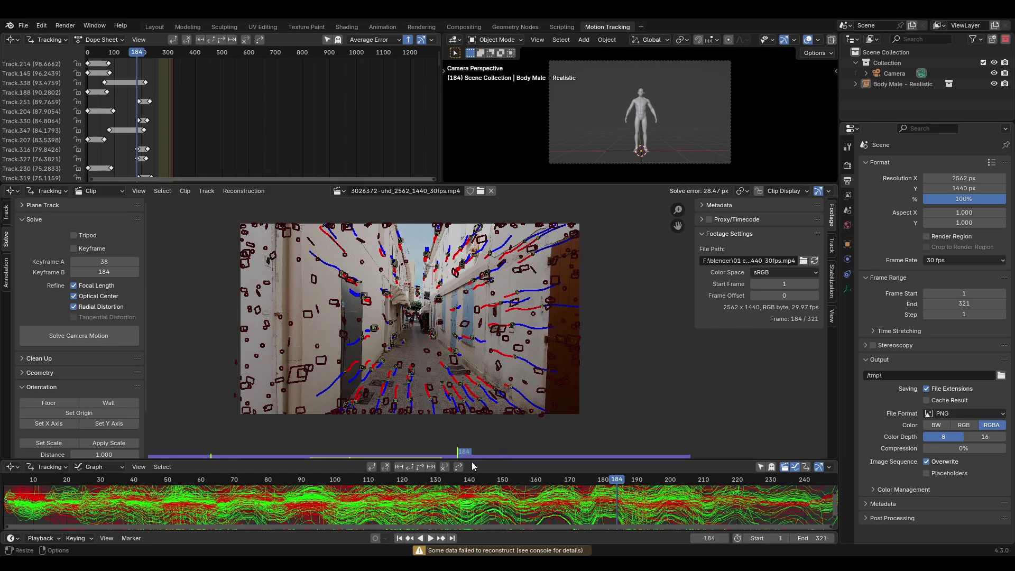
left_click_drag(472, 461, 350, 274)
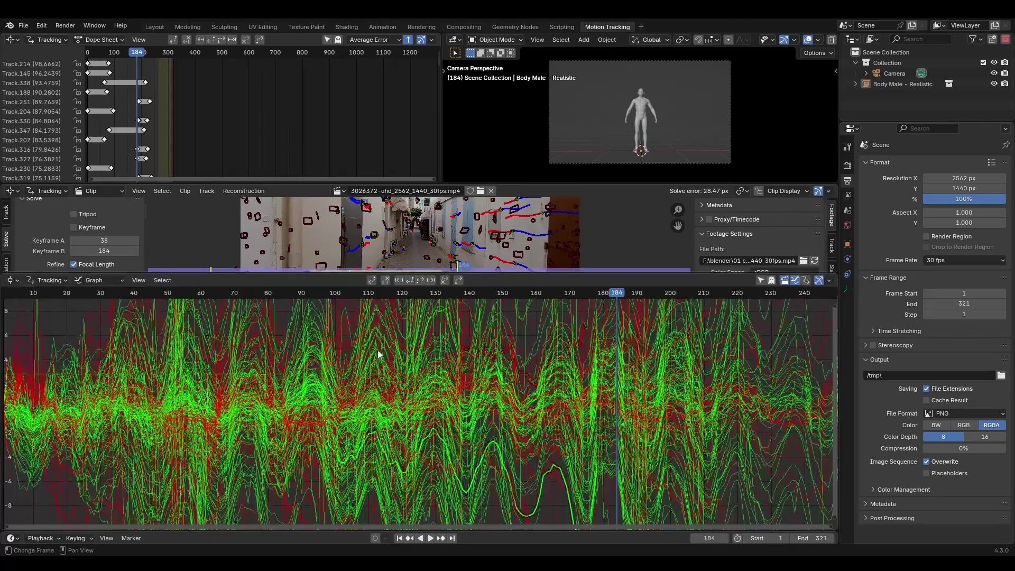
scroll(437, 379, "down", 6)
scroll(393, 401, "up", 3)
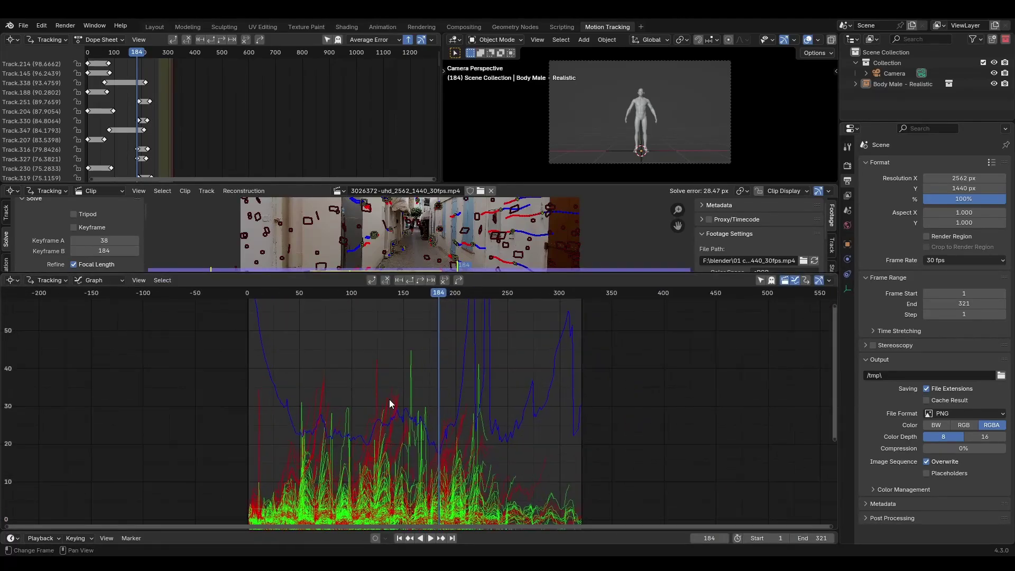
middle_click_drag(393, 408, 407, 390)
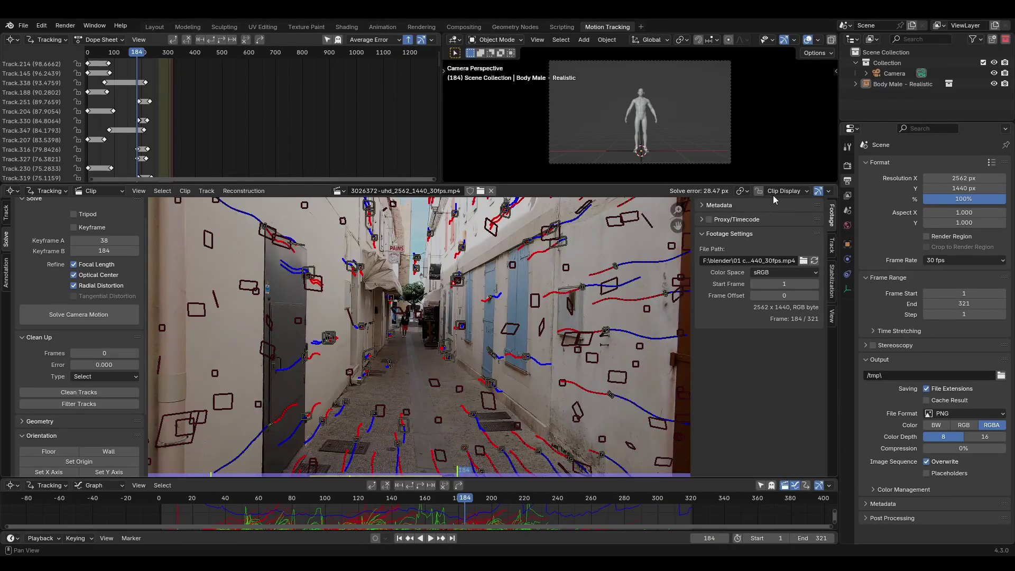
Show track info on the footage and delete the badly tracked wall markers
left_click(777, 191)
left_click(794, 343)
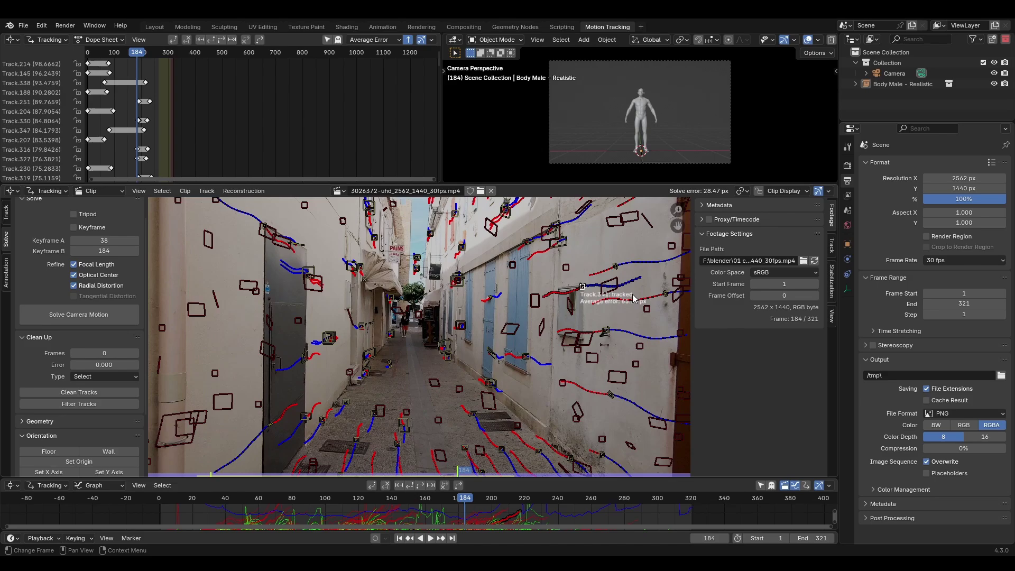
scroll(451, 313, "up", 8)
key("x")
left_click(469, 315)
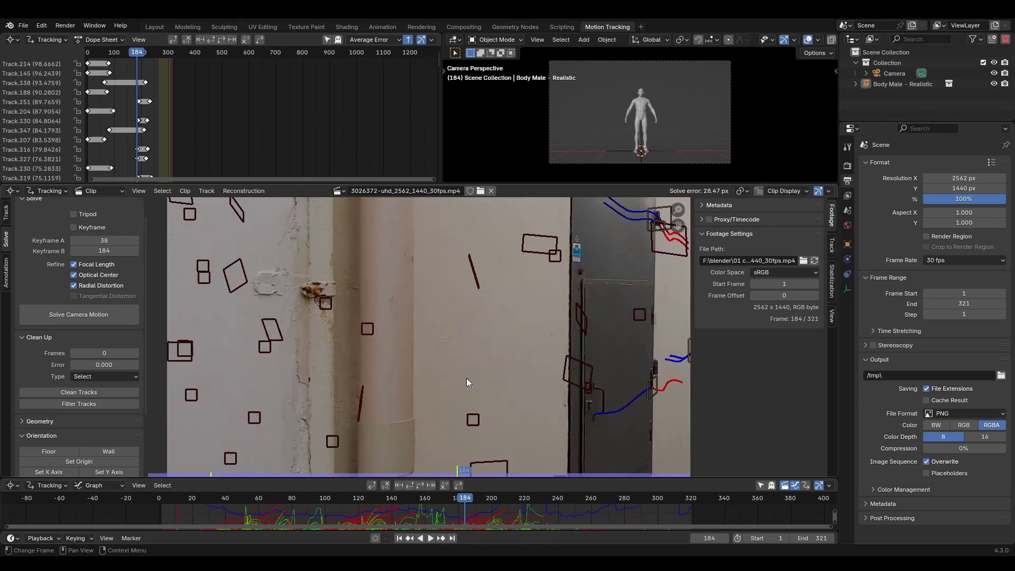
middle_click_drag(466, 379, 445, 344)
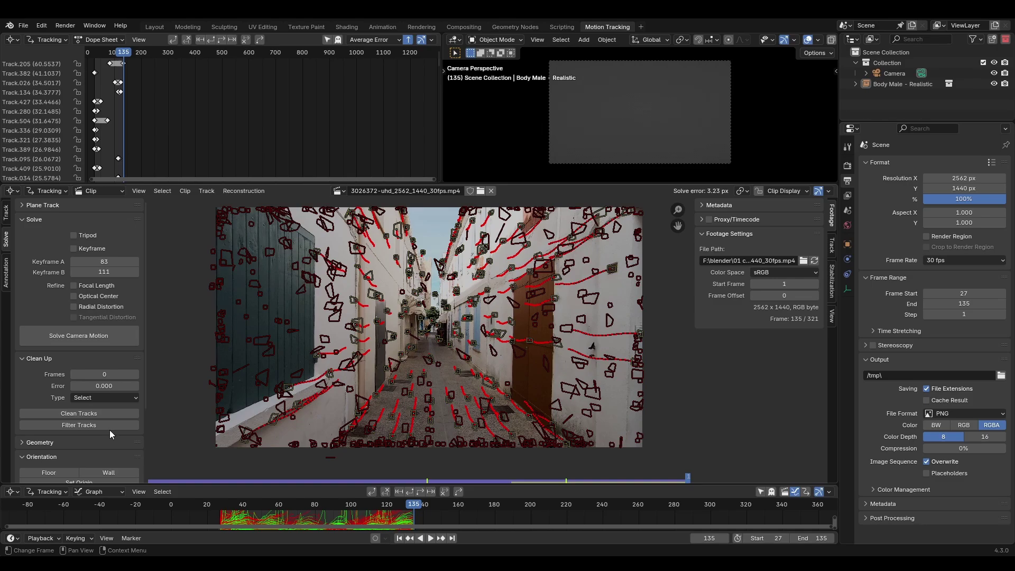
Delete tracks with reprojection error above 2 and re-solve the camera to 0.60 px error
left_click(99, 416)
left_click(238, 461)
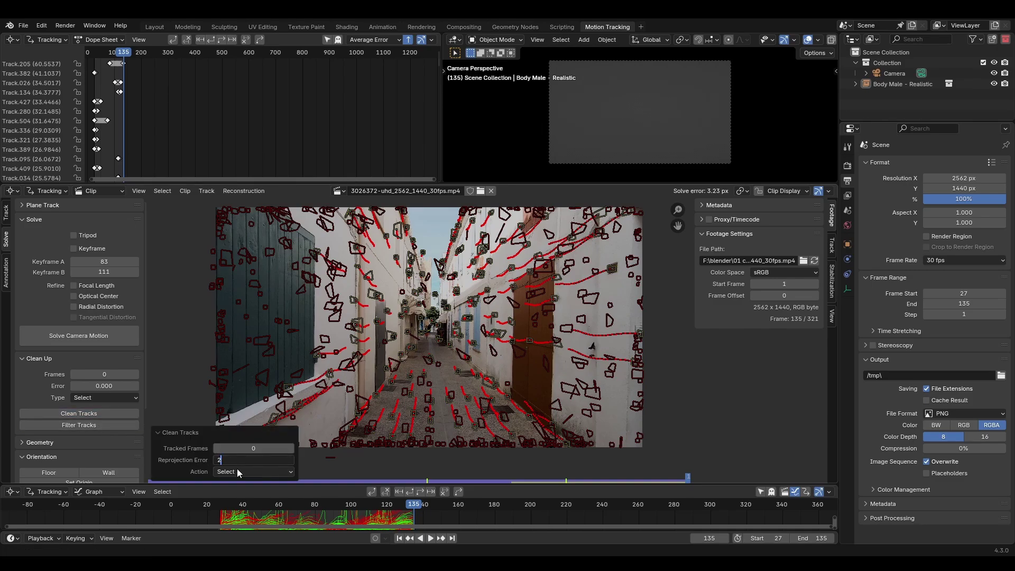
type("2")
key("Return")
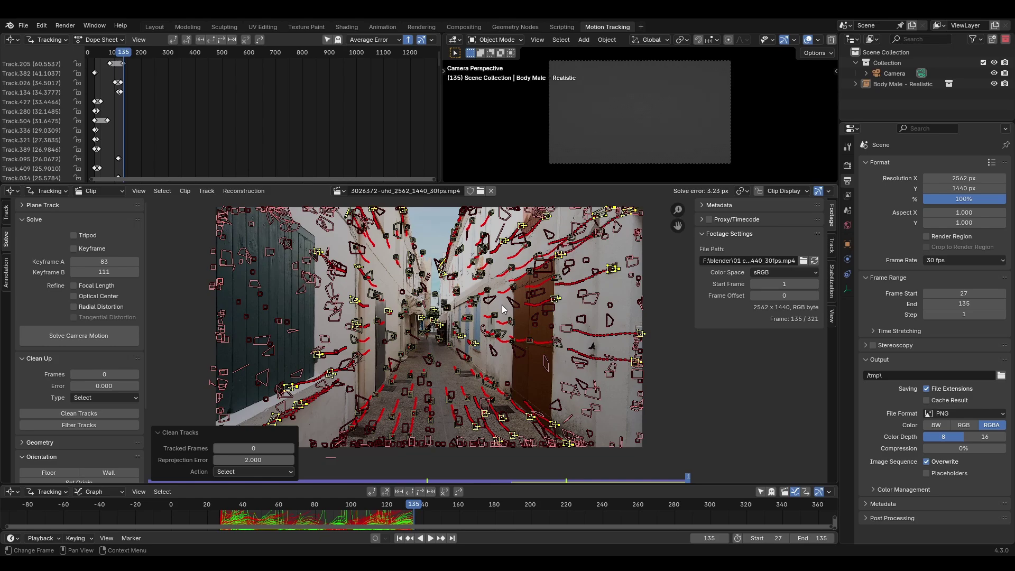
key("x")
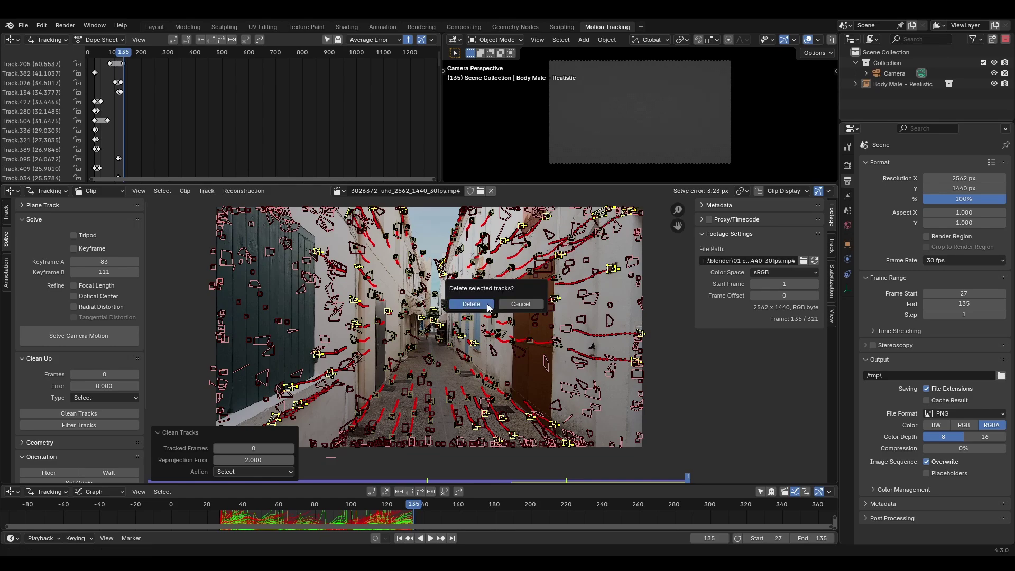
left_click(487, 303)
left_click(100, 332)
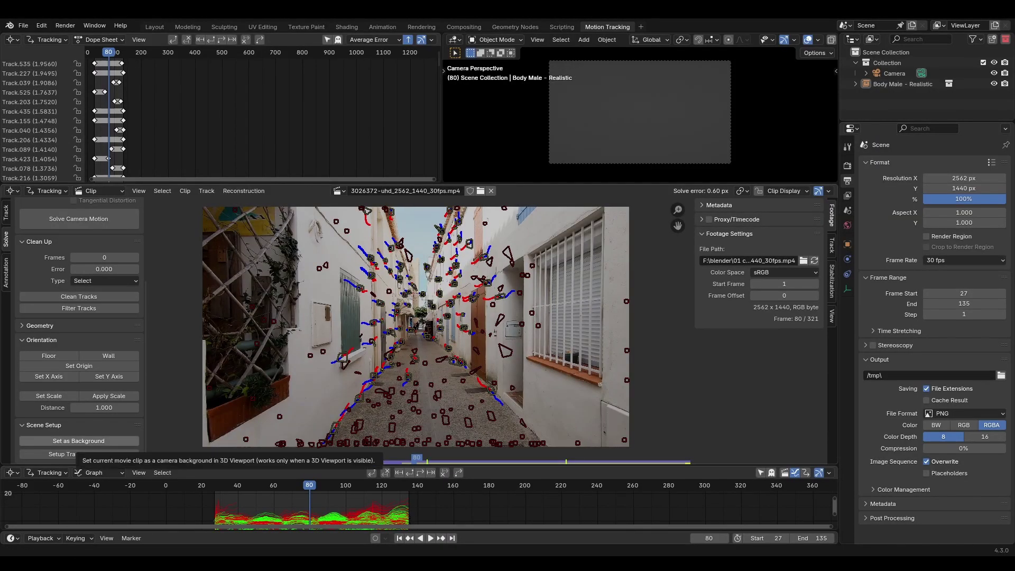
Set footage as camera background, build the tracking scene, and scale it from two floor tracks
left_click(91, 442)
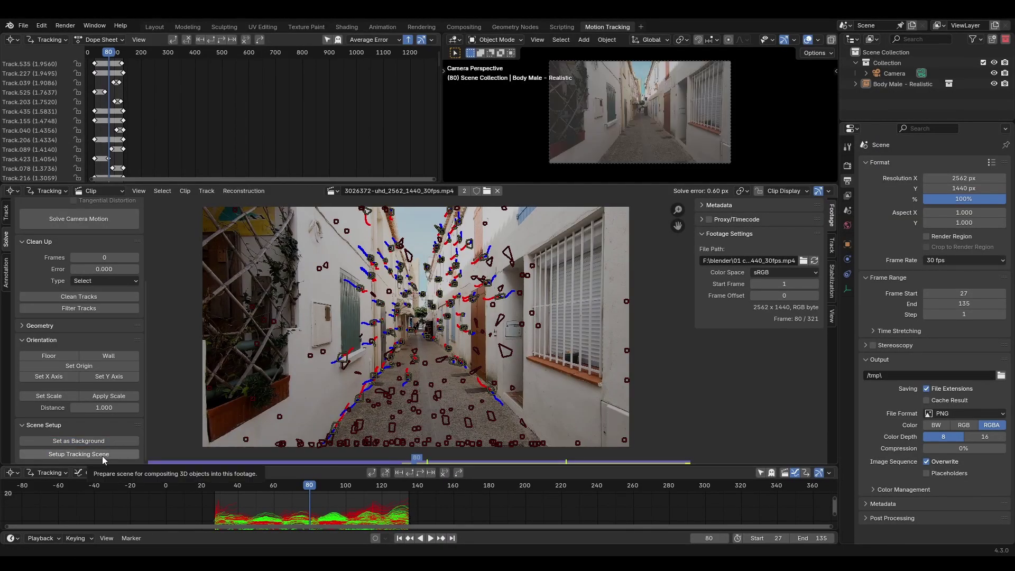
left_click(103, 456)
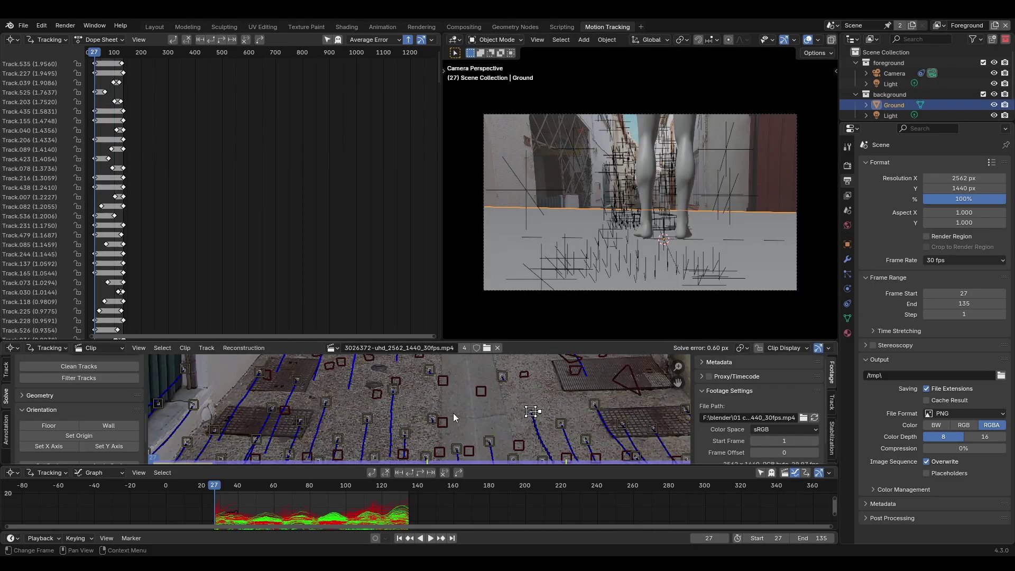
left_click(367, 418, "shift")
scroll(106, 415, "down", 2)
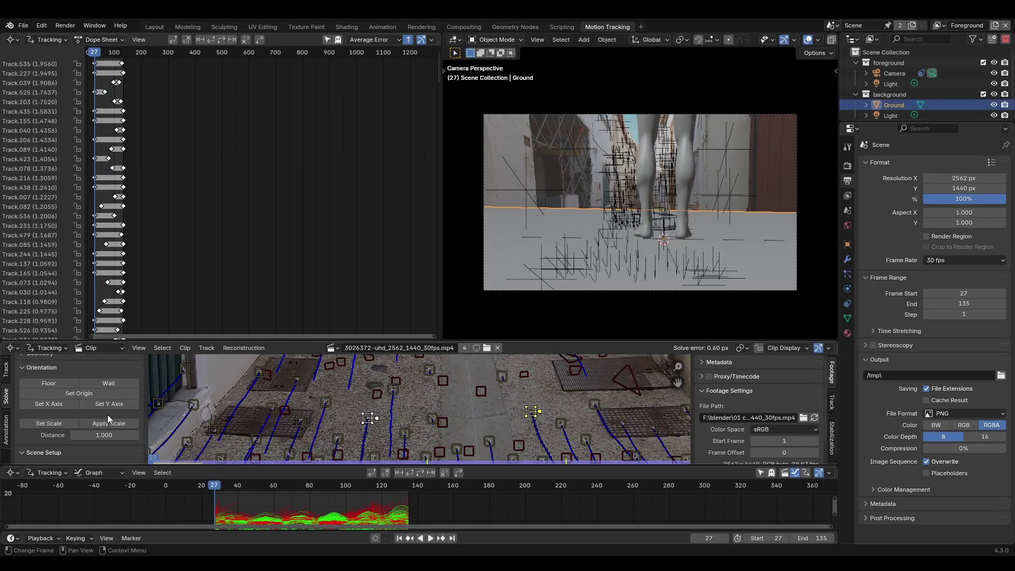
left_click(62, 424)
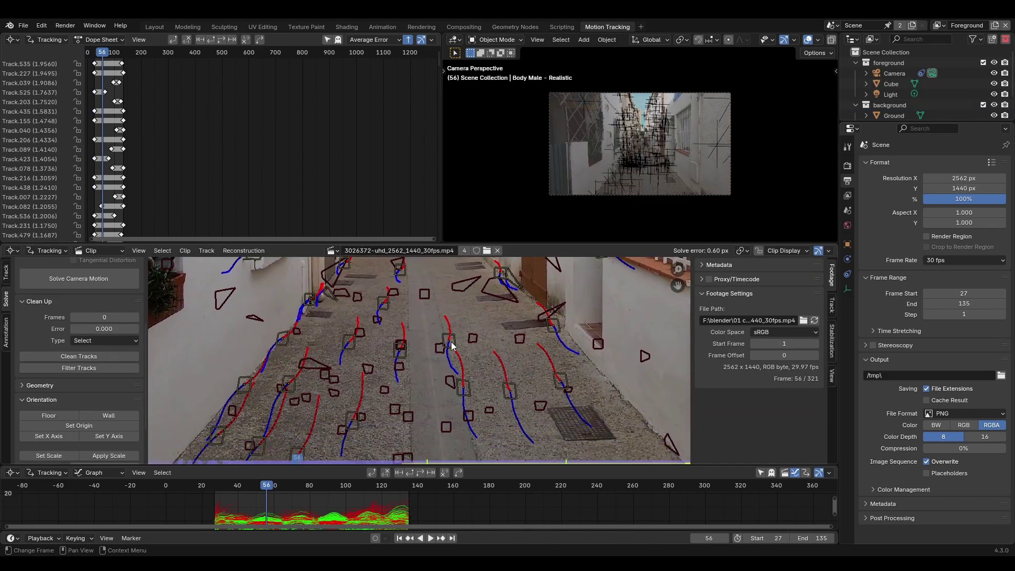
Define the floor from the three selected tracks, then add and resize a marker at the grate's lower corner
left_click(68, 416)
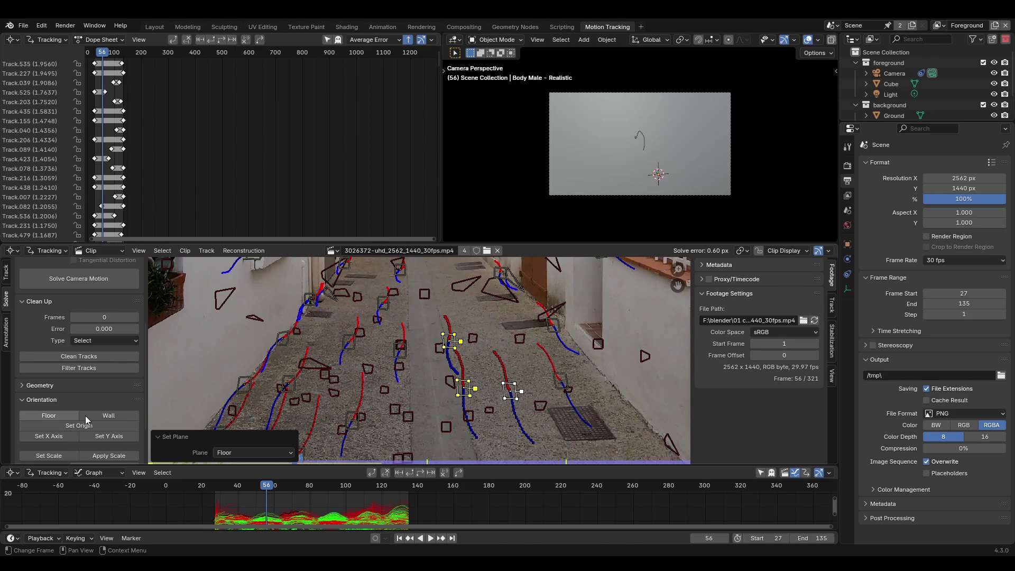
scroll(375, 377, "up", 5)
left_click(449, 389, "ctrl")
key("s")
left_click(506, 385)
Add resized markers at the grate's upper-left and right corners and select all three grate markers
middle_click_drag(484, 343, 496, 383)
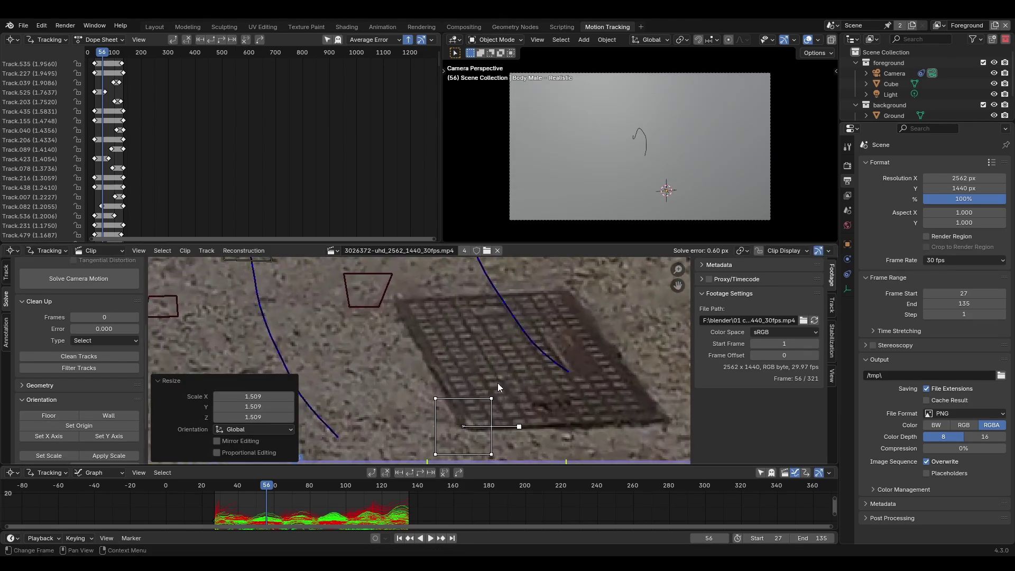
scroll(429, 362, "down", 1)
left_click(405, 316, "ctrl")
key("s")
left_click(442, 324)
left_click(615, 407, "ctrl")
key("s")
left_click(643, 411)
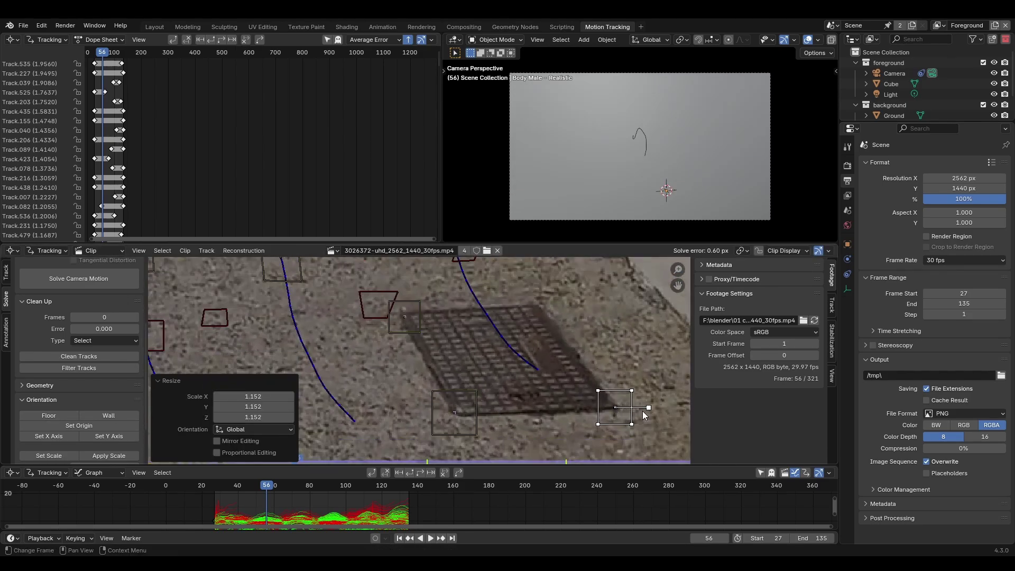
left_click(454, 413, "shift")
left_click(407, 319, "shift")
middle_click_drag(427, 392, 437, 365)
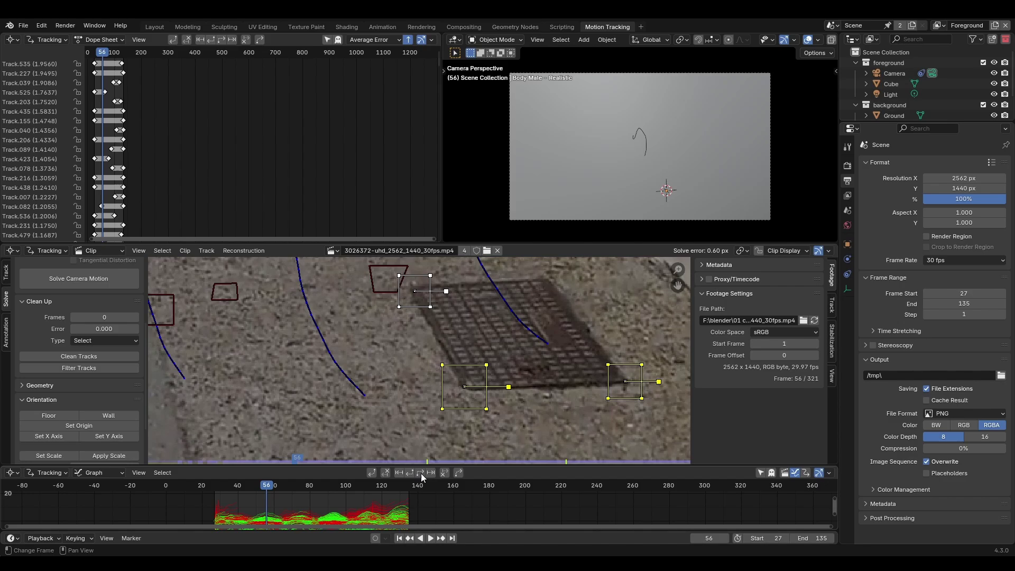
Return to the start of the shot and set the Y axis from one selected track
left_click(364, 487)
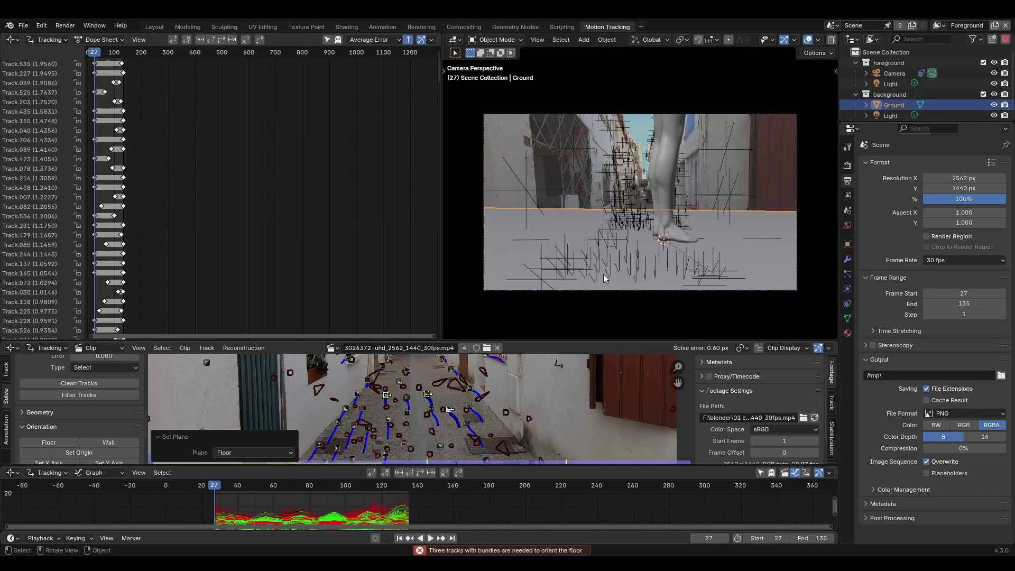
middle_click_drag(445, 381, 447, 413)
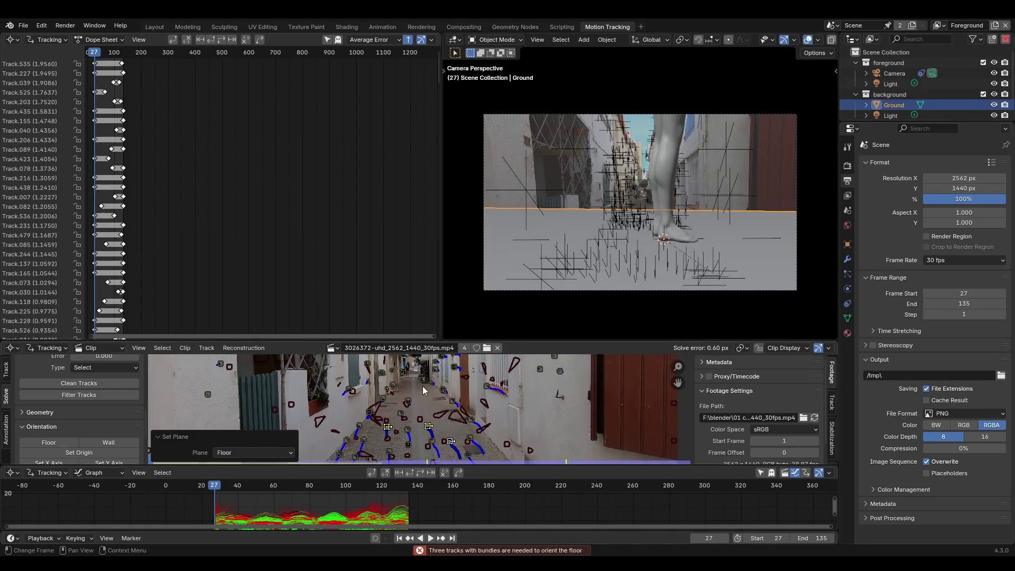
left_click(422, 382)
scroll(127, 436, "down", 2)
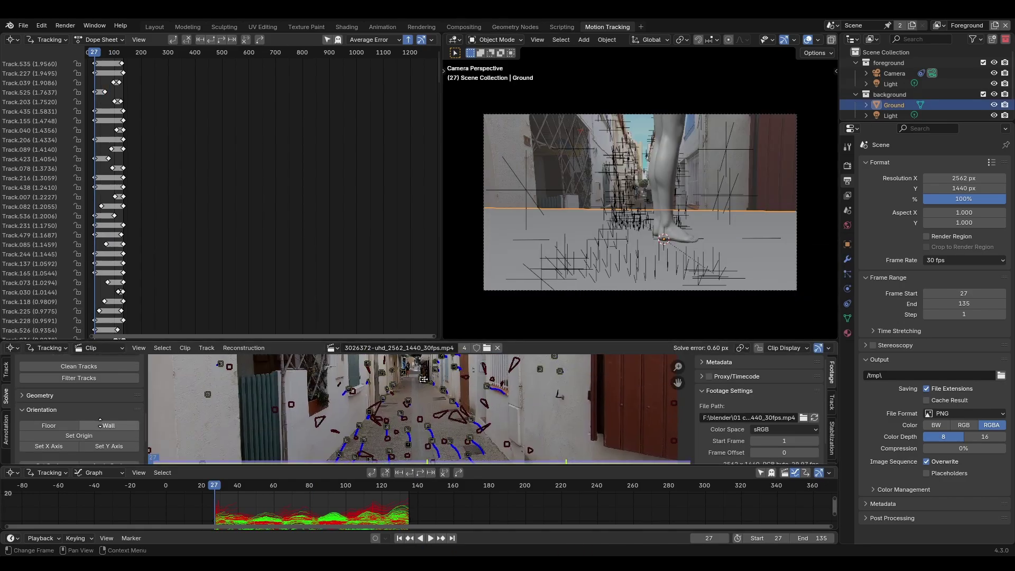
left_click(109, 447)
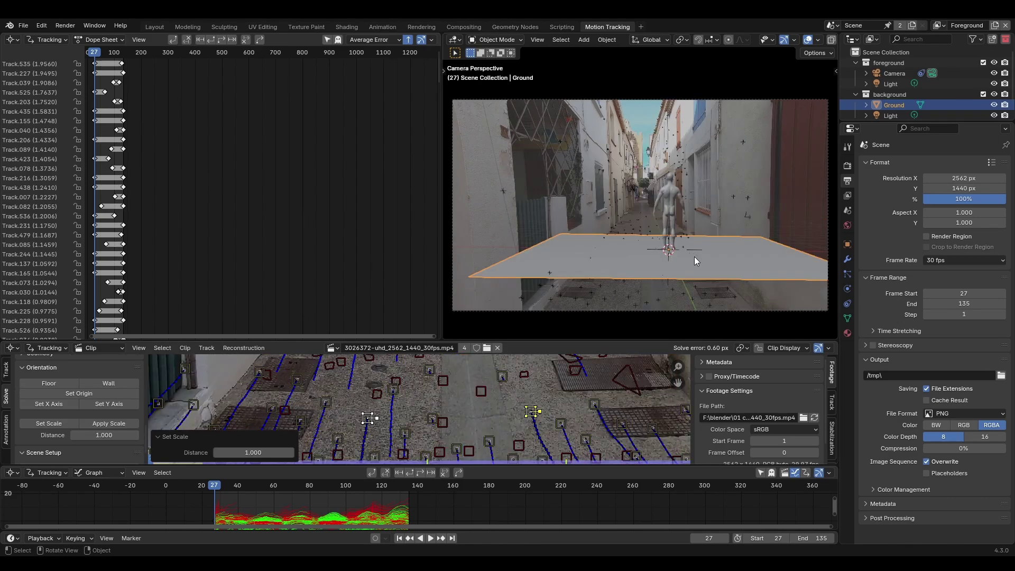
Play back the tracked alley shot to check the camera solve
key("space")
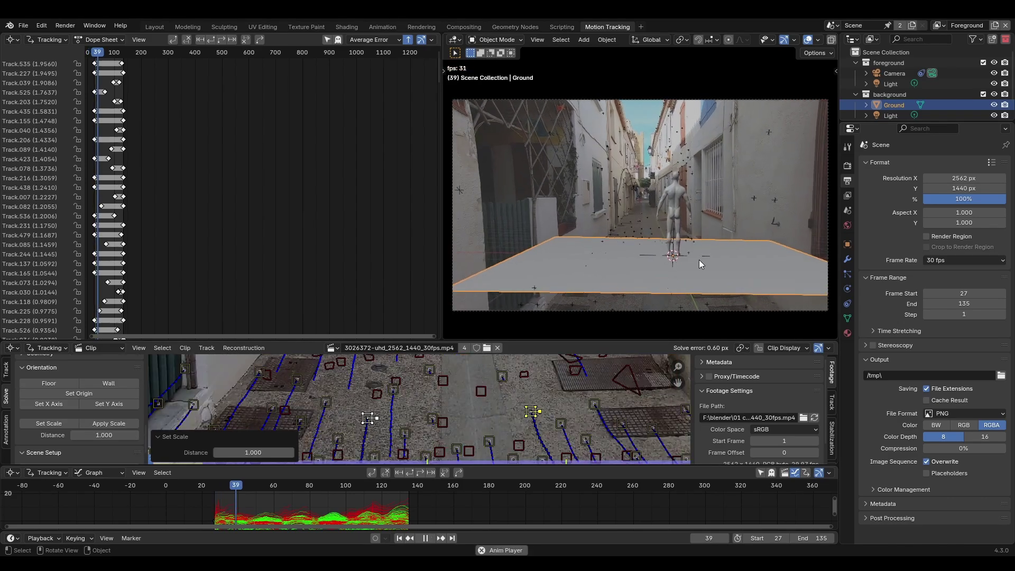